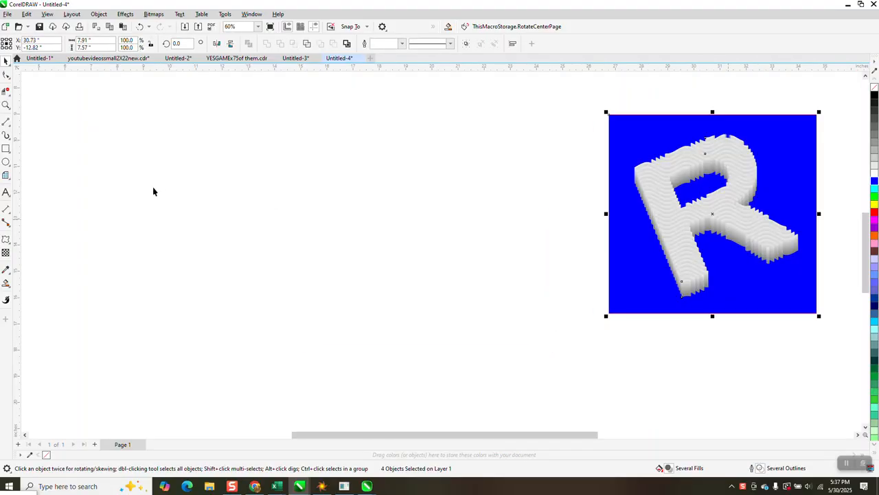
left_click(12, 198)
left_click(34, 192)
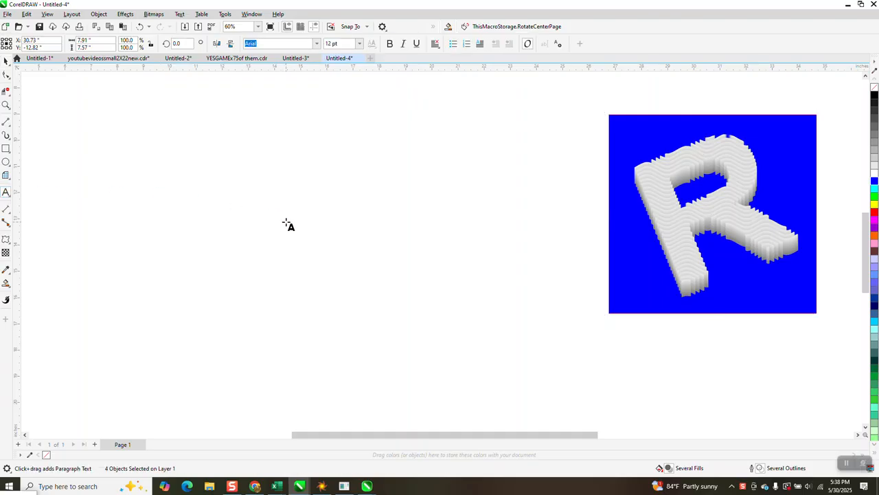
key("b")
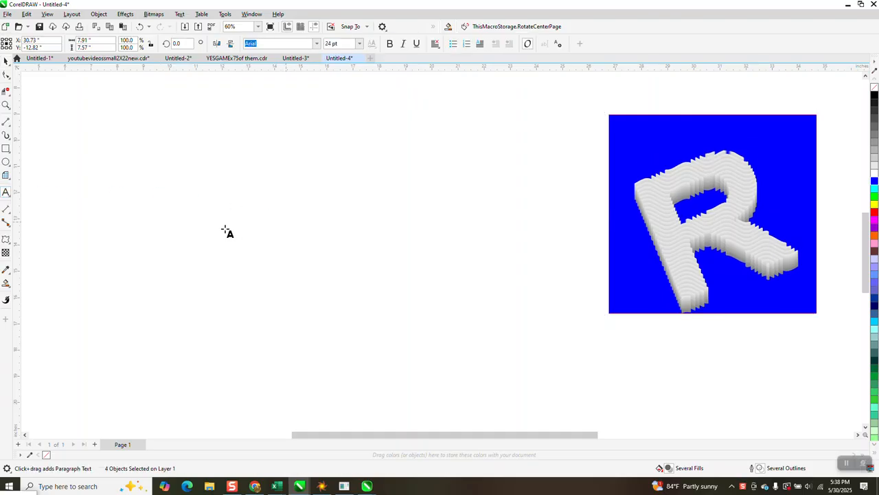
left_click(6, 60)
left_click_drag(226, 162, 263, 218)
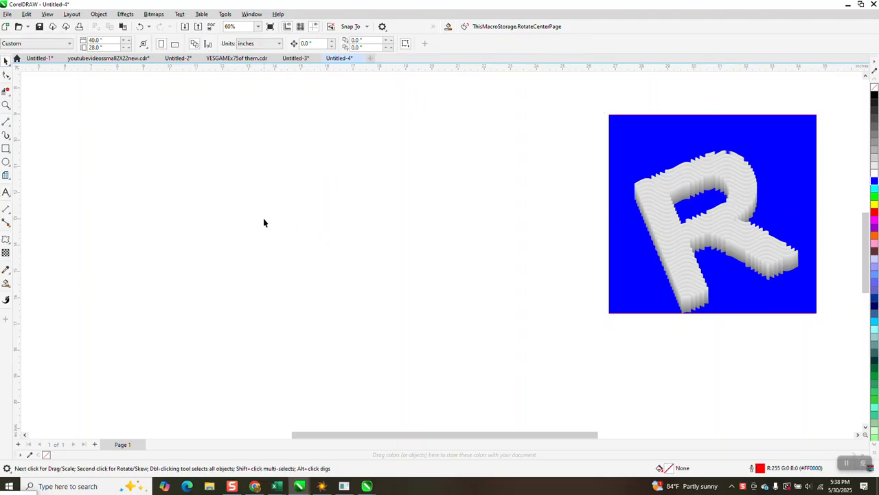
- Add a letter B in Arial near the page centre and enlarge it to about 5.25 by 6.95 inches
left_click(6, 192)
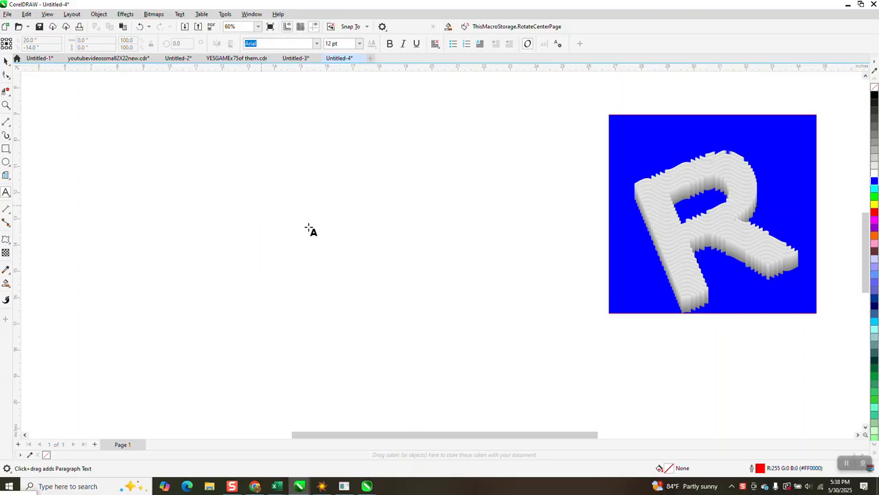
scroll(342, 237, "up", 1)
scroll(342, 237, "down", 3)
scroll(341, 237, "down", 1)
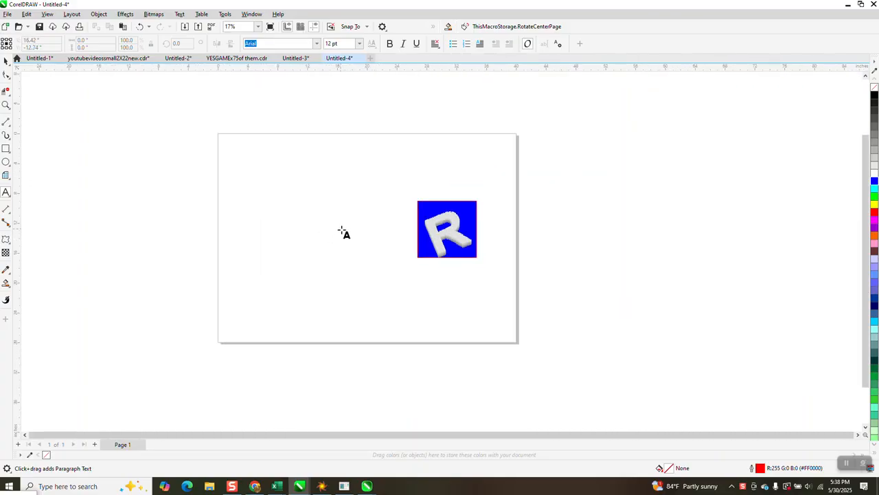
left_click(381, 238)
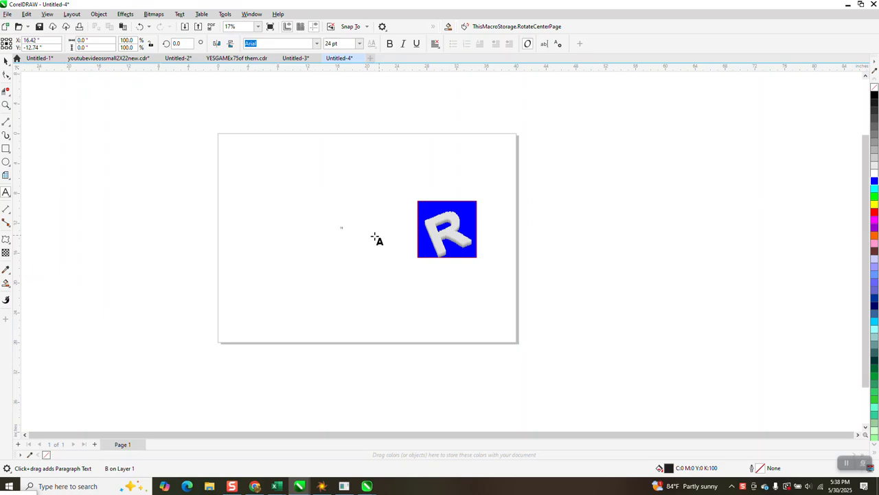
left_click(6, 61)
left_click_drag(345, 231, 404, 280)
left_click_drag(370, 255, 357, 239)
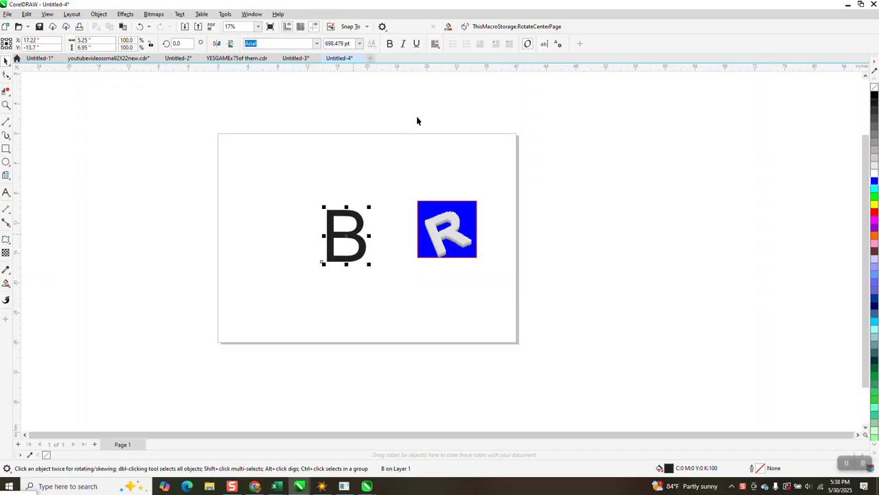
- Make the letter B bold with no fill and a black outline, and move it to the page's right edge
left_click(389, 44)
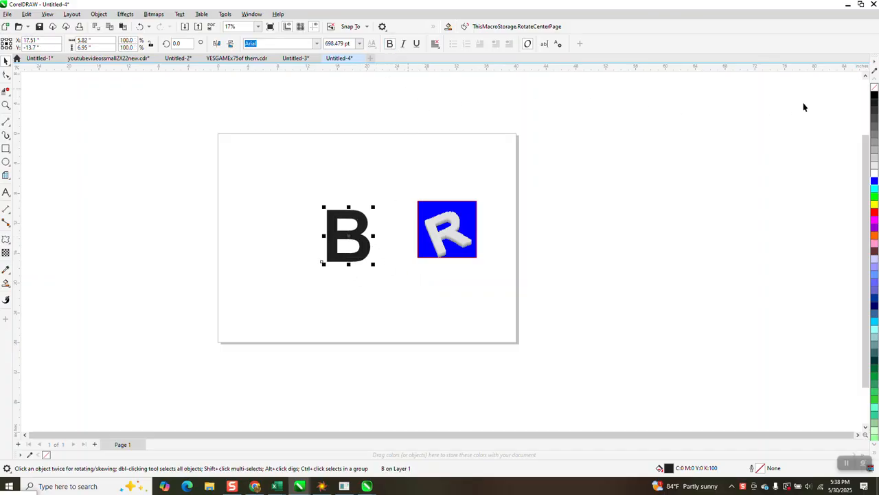
left_click(875, 87)
right_click(875, 95)
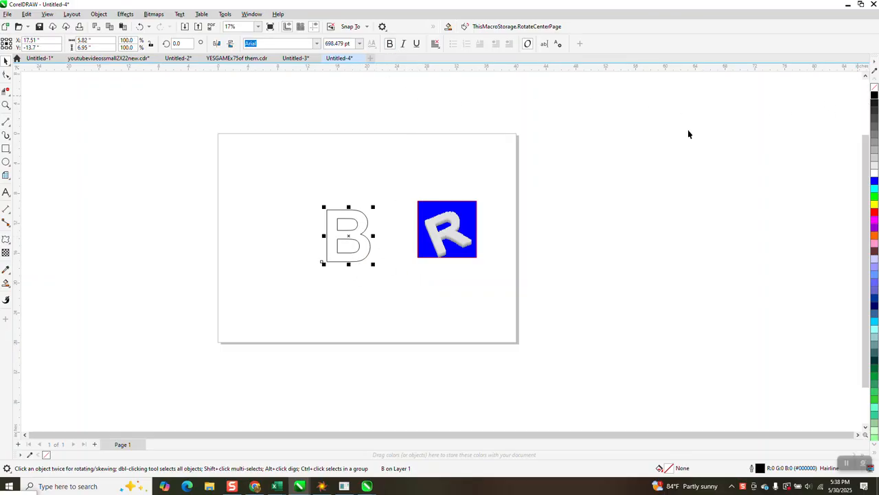
left_click_drag(364, 240, 504, 224)
left_click(504, 224)
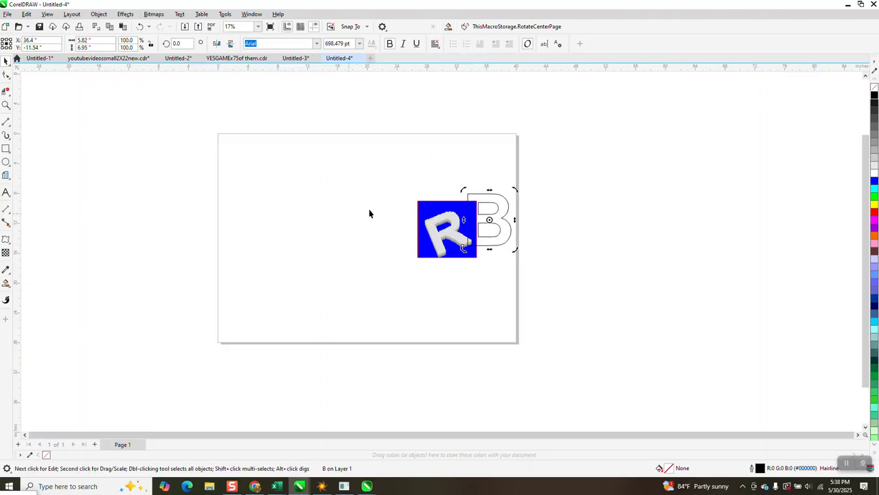
- Draw a horizontal straight line about 28 inches long across the upper part of the page
left_click(10, 126)
left_click(47, 132)
left_click_drag(252, 172, 468, 171)
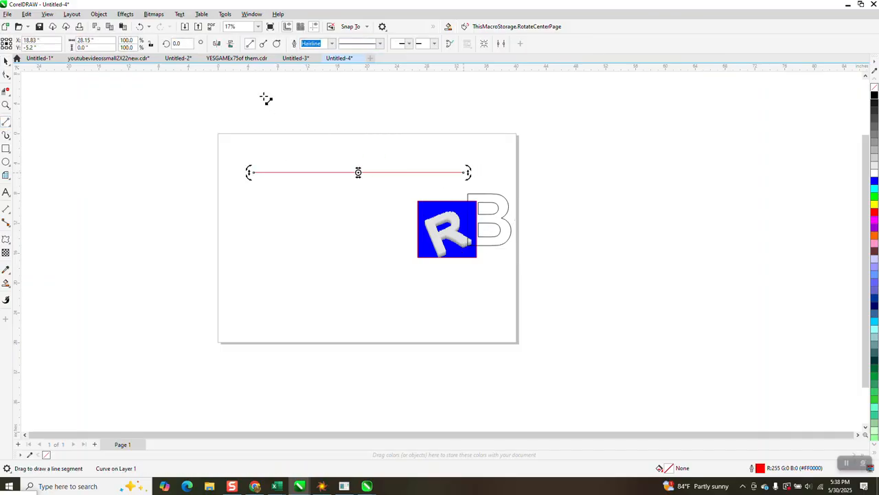
- Apply a zipper distortion to the line with amplitude 3 and frequency 14
left_click(8, 244)
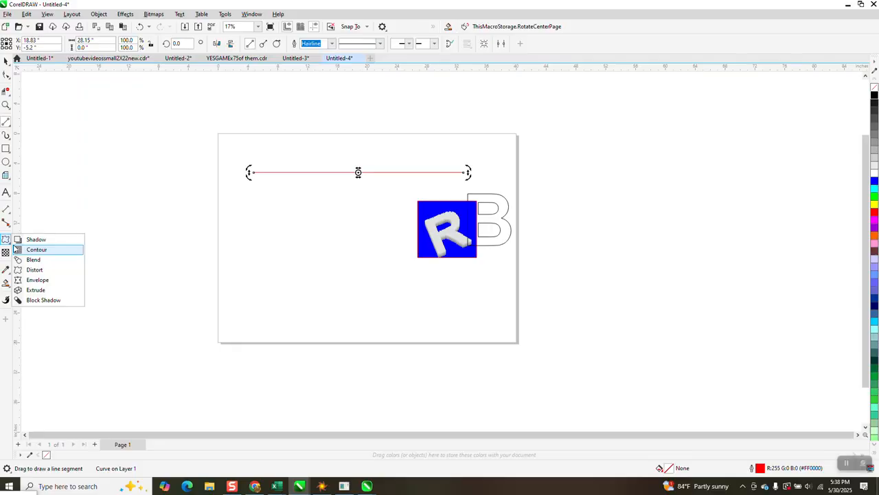
left_click(38, 270)
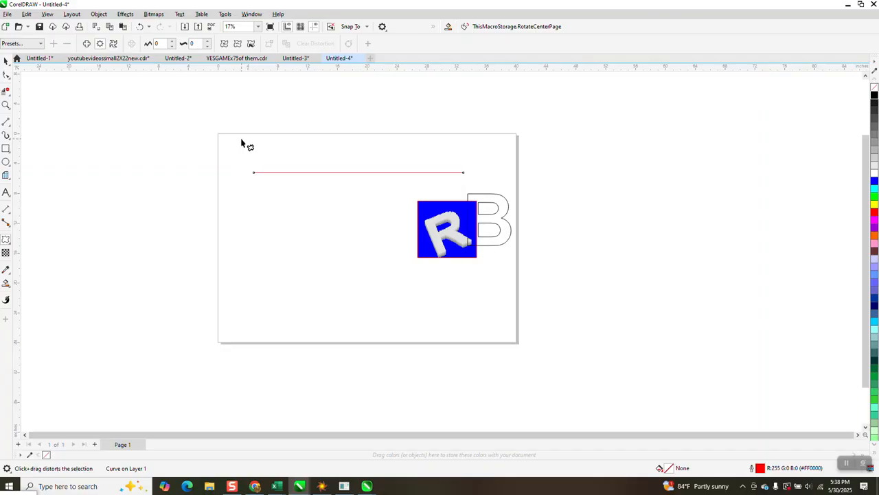
left_click(172, 43)
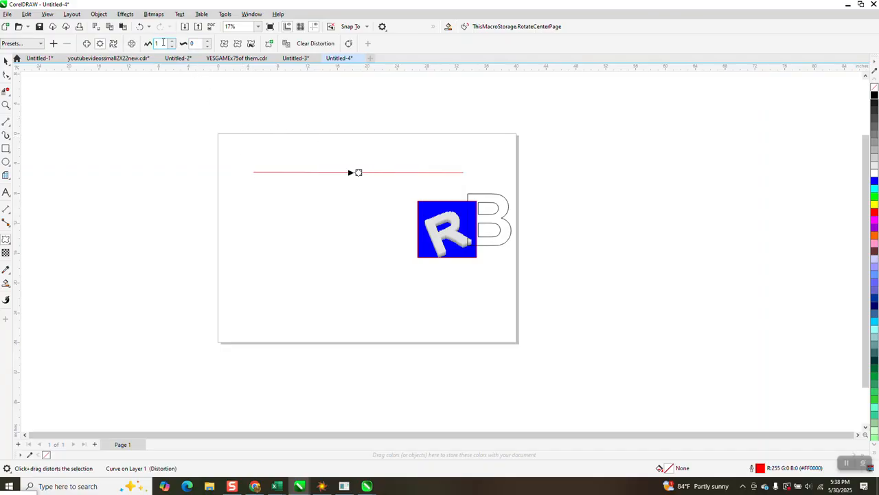
left_click(172, 42)
left_click(172, 42)
left_click(208, 42)
left_click(207, 41)
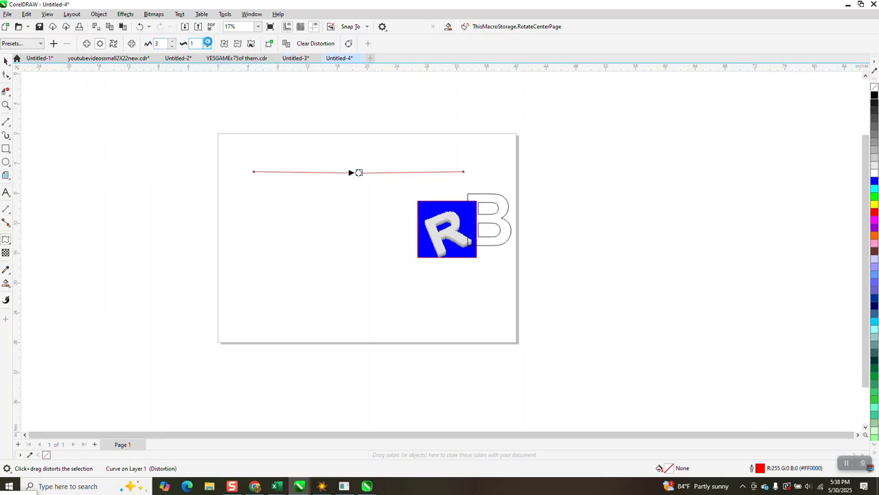
left_click(208, 42)
left_click(208, 42)
left_click(208, 42)
left_click(208, 42)
left_click(208, 42)
left_click(208, 42)
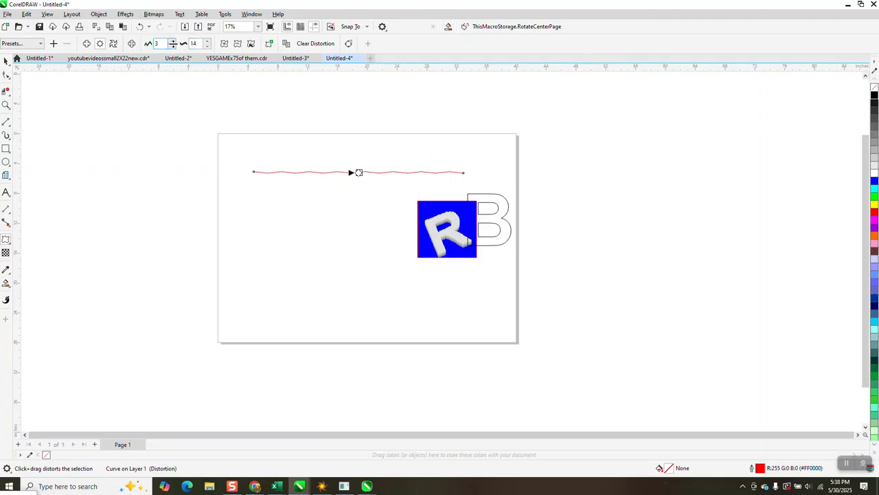
- Raise the zipper distortion's amplitude to 9
left_click(172, 41)
left_click(172, 41)
left_click(171, 41)
left_click(171, 41)
left_click(172, 41)
left_click(171, 41)
left_click_drag(199, 44, 182, 44)
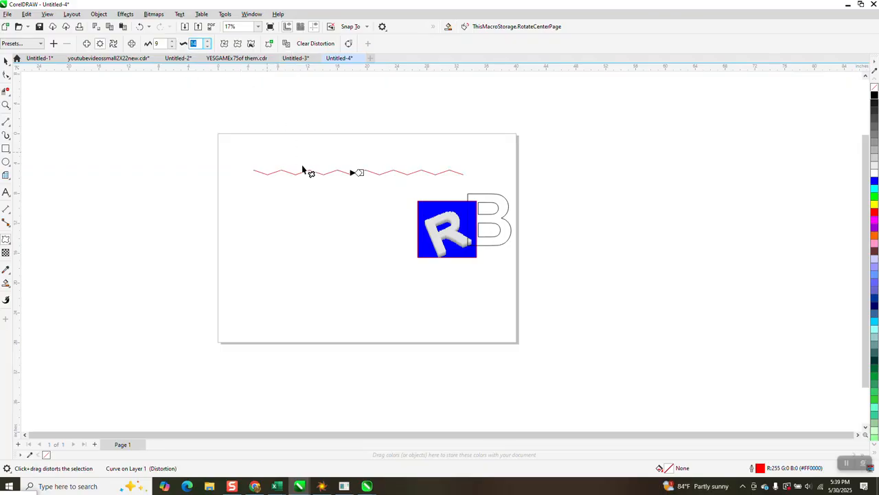
- Turn the zigzag line into rounded waves with the smooth distortion option
left_click(5, 105)
left_click_drag(268, 138, 520, 232)
left_click(6, 240)
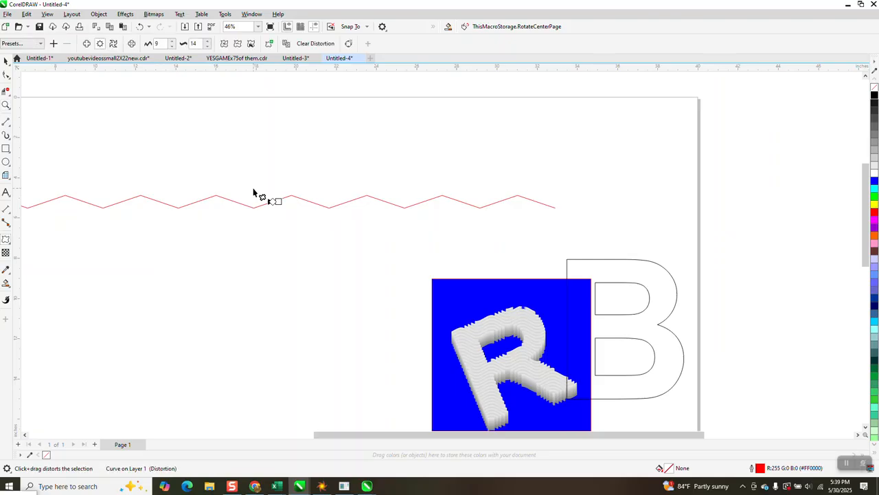
left_click(239, 44)
scroll(369, 119, "down", 1)
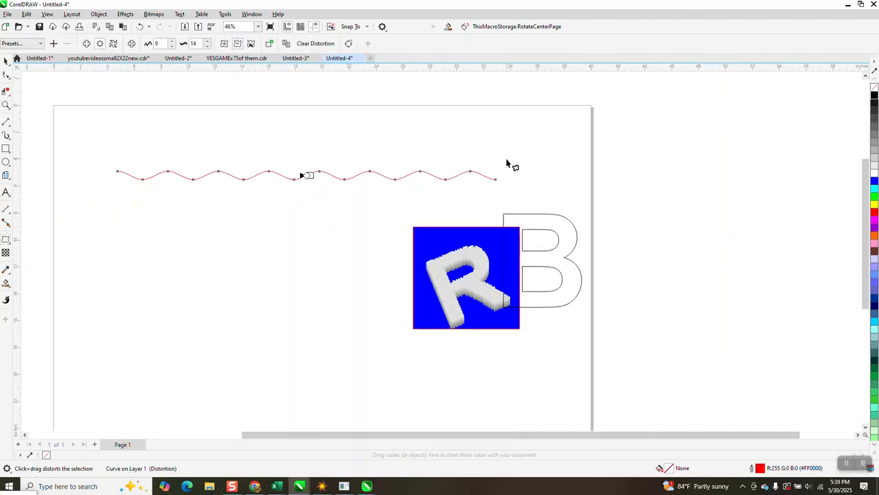
- Give the wavy line a black outline 0.1 in wide and move it to the page's upper-left area
left_click(6, 61)
right_click(874, 96)
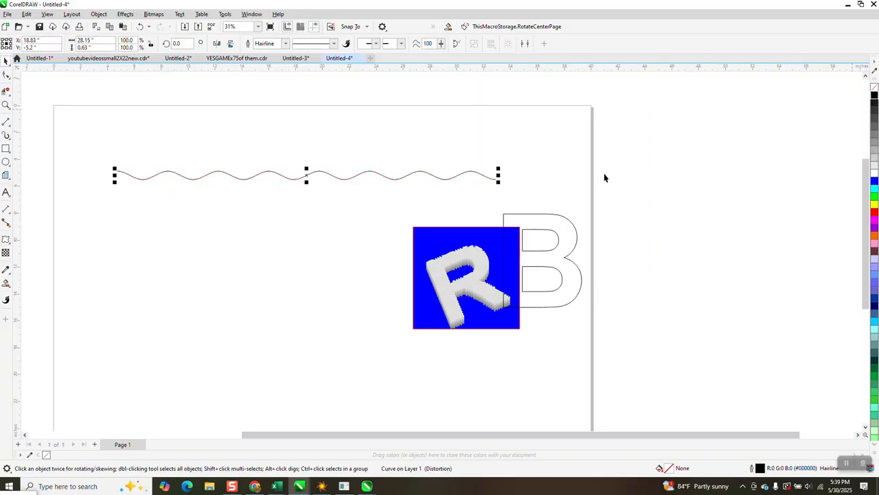
left_click(285, 43)
left_click(267, 95)
left_click(286, 44)
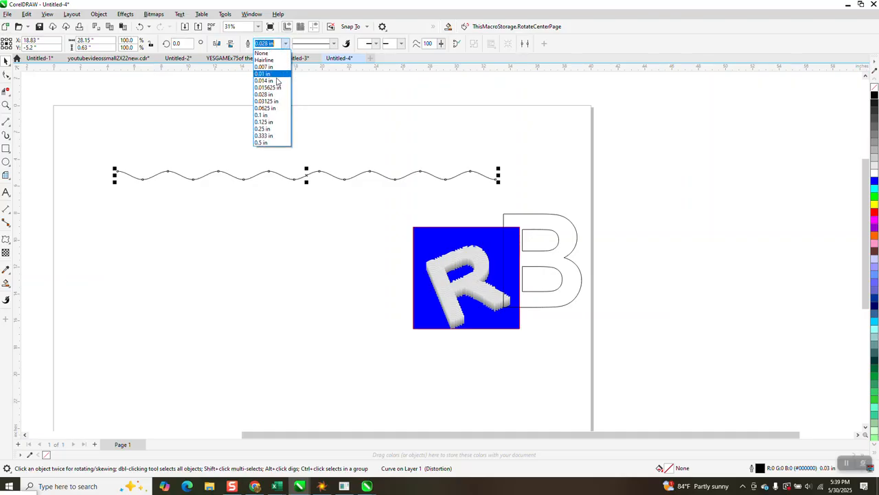
left_click(267, 101)
left_click(285, 44)
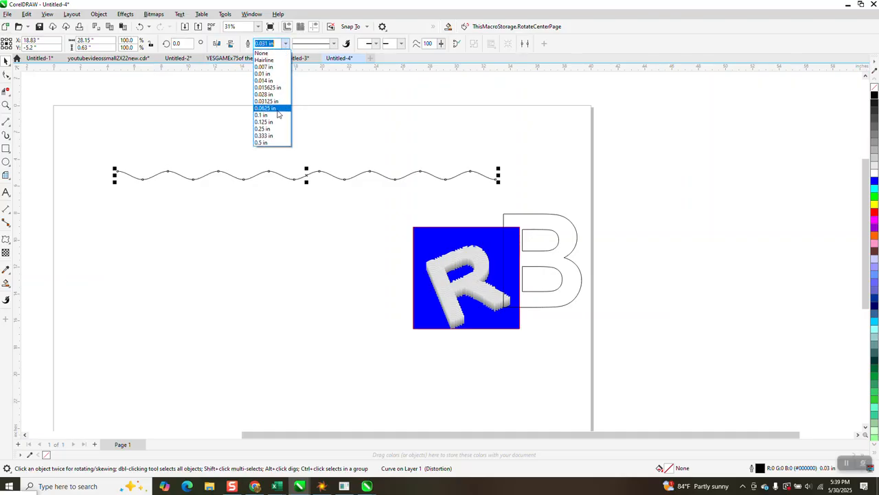
left_click(274, 112)
scroll(274, 112, "down", 1)
scroll(274, 112, "down", 1)
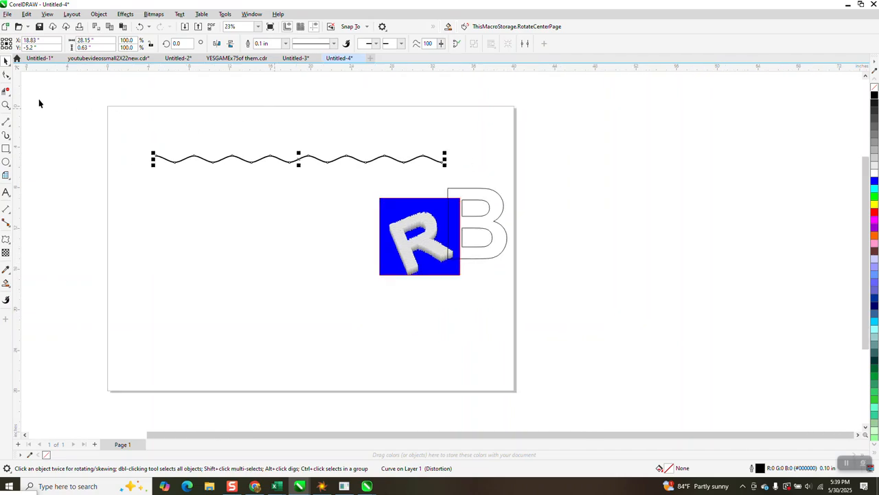
left_click_drag(303, 168, 258, 128)
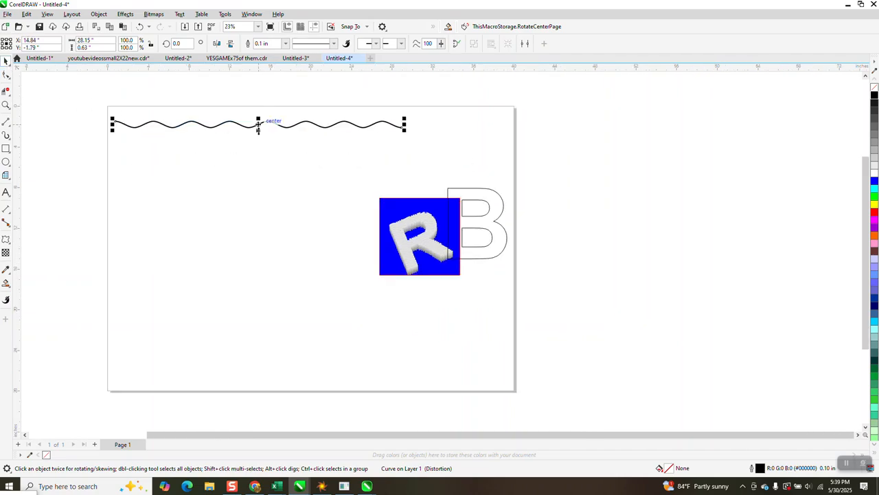
left_click_drag(258, 126, 258, 129)
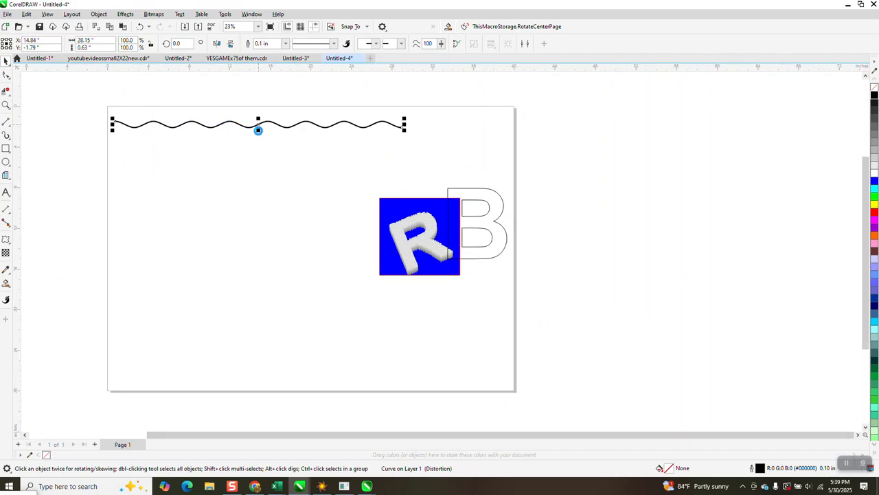
key("Escape")
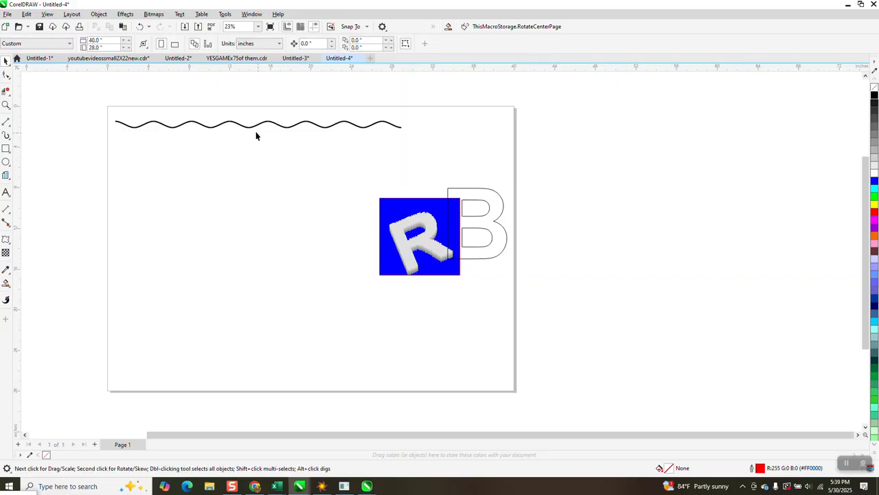
left_click_drag(255, 126, 256, 132)
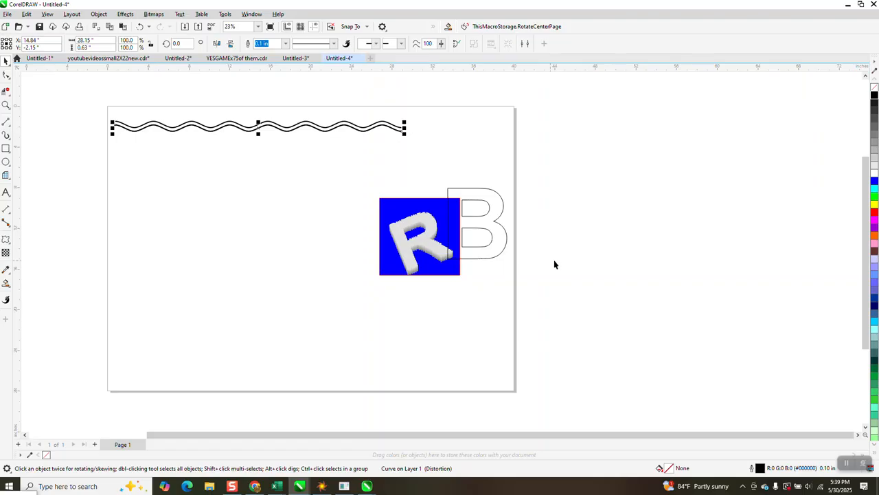
left_click(564, 257)
left_click(319, 130)
key("Delete")
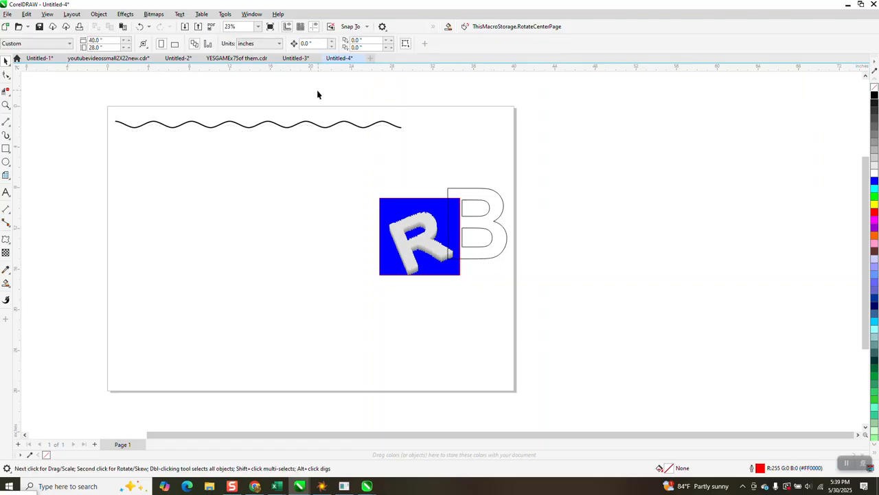
- Adjust the nudge distance and place a copy of the wavy line 0.25 in directly below the original
left_click(311, 43)
key("BackSpace")
left_click(336, 128)
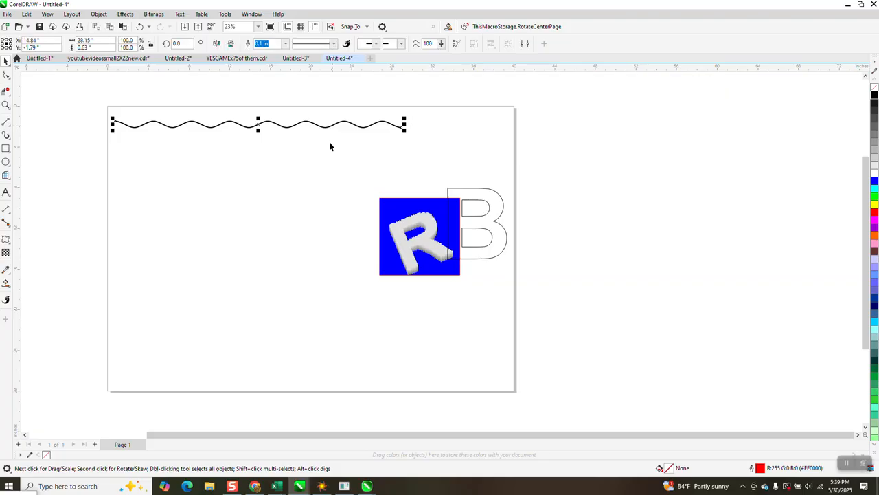
key("Return")
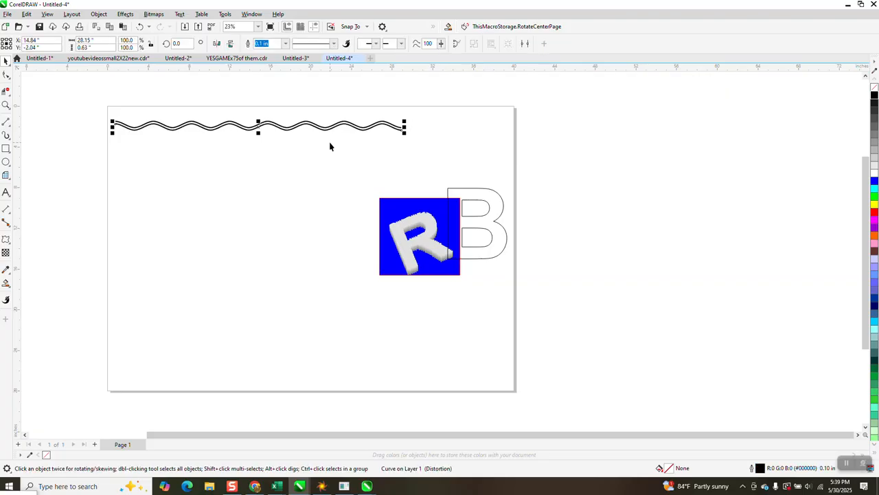
- Repeat the wavy line's duplication downwards until evenly spaced waves cover roughly the upper half of the page
key("ctrl+d")
key("ctrl+d")
key("ctrl+d")
key("ctrl+d")
key("ctrl+d")
key("ctrl+d")
key("ctrl+d")
key("ctrl+d")
key("ctrl+d")
key("ctrl+d")
key("ctrl+d")
key("ctrl+d")
key("ctrl+d")
key("ctrl+d")
key("ctrl+d")
key("ctrl+d")
key("ctrl+d")
key("ctrl+d")
key("ctrl+d")
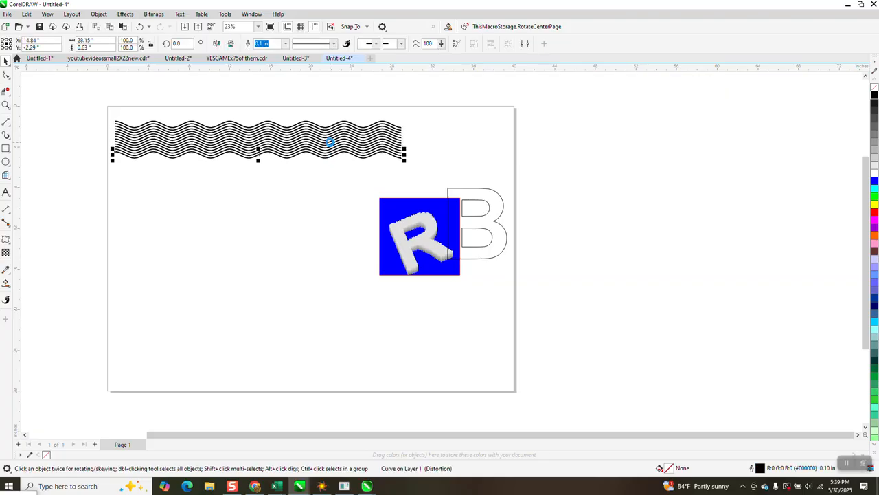
key("ctrl+d")
key("ctrl+d")
key("ctrl+d")
key("ctrl+d")
key("ctrl+d")
key("ctrl+d")
key("ctrl+d")
key("ctrl+d")
key("ctrl+d")
key("ctrl+d")
key("ctrl+d")
key("ctrl+d")
key("ctrl+d")
key("ctrl+d")
key("ctrl+d")
key("ctrl+d")
key("ctrl+d")
key("ctrl+d")
key("ctrl+d")
key("ctrl+d")
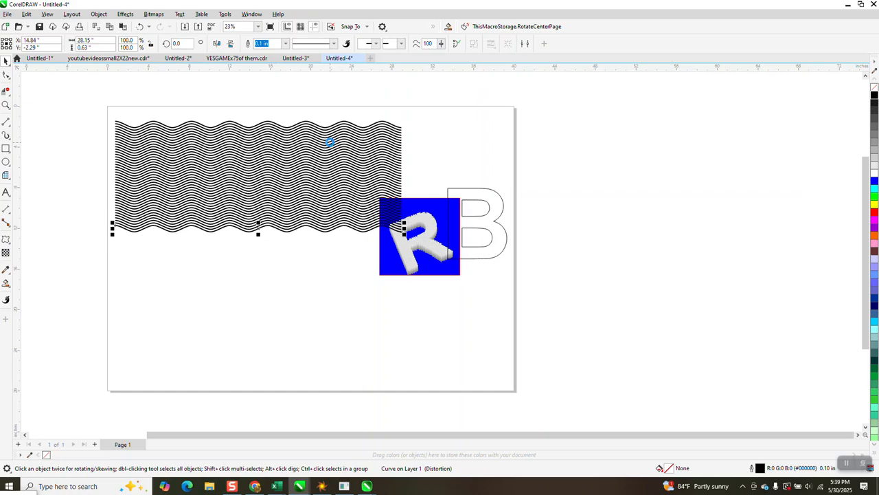
key("ctrl+d")
key("ctrl+d")
key("ctrl+d")
key("ctrl+d")
key("ctrl+d")
- Move the R artwork and the letter B together off the page's right side, clear of the wave pattern
left_click_drag(418, 223, 510, 137)
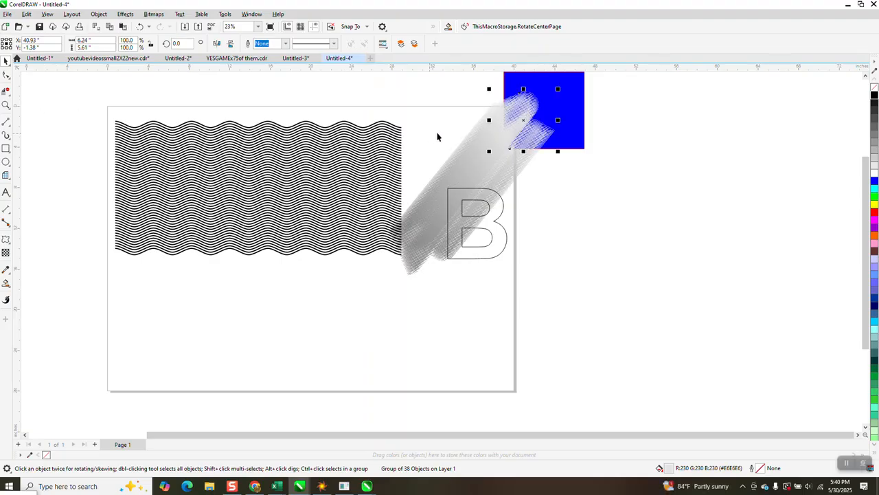
left_click(139, 26)
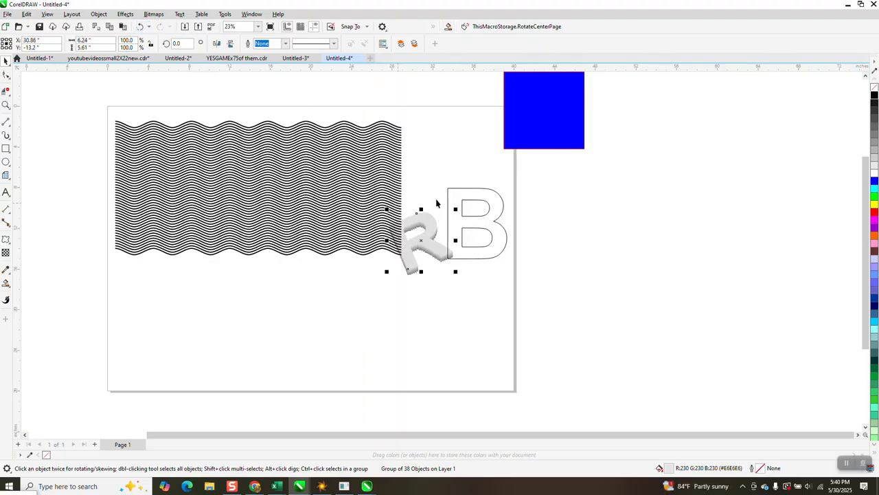
left_click_drag(517, 182, 358, 299)
left_click_drag(423, 239, 575, 214)
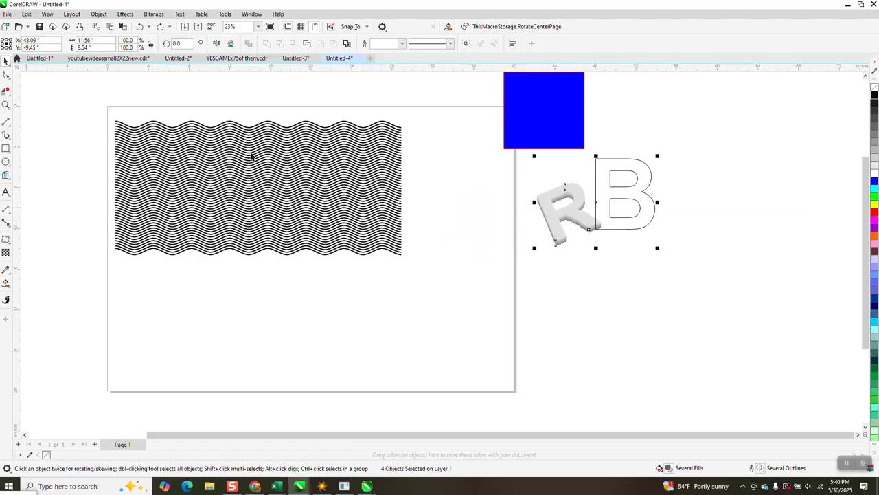
- Convert the outlines of all the wavy lines to objects and group them together
mouse_move(78, 108)
left_mouse_down()
mouse_move(378, 251)
mouse_move(430, 254)
left_mouse_up()
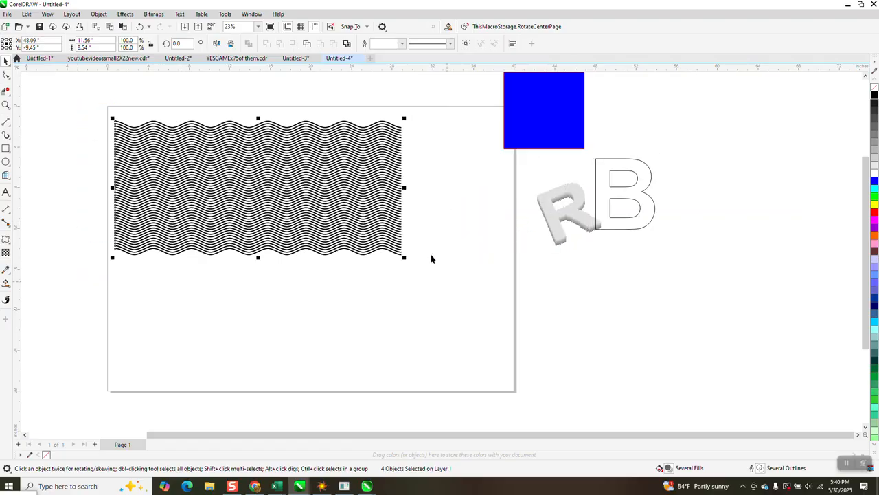
left_click(100, 15)
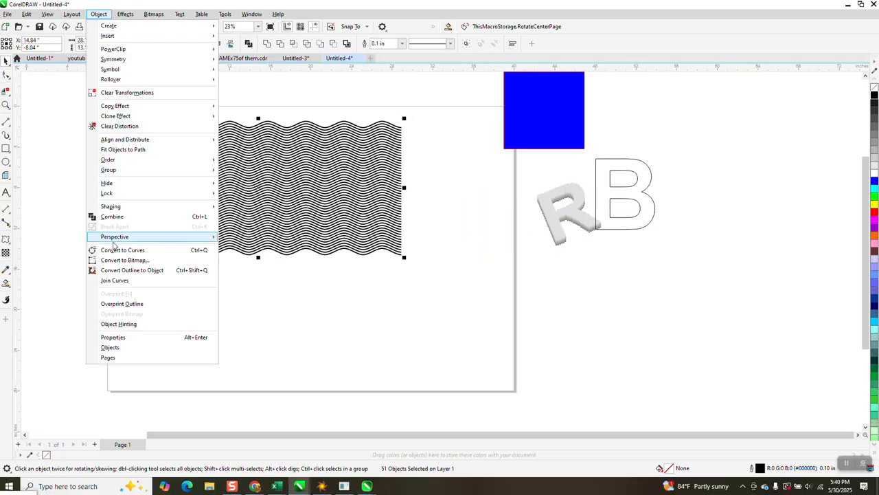
left_click(129, 270)
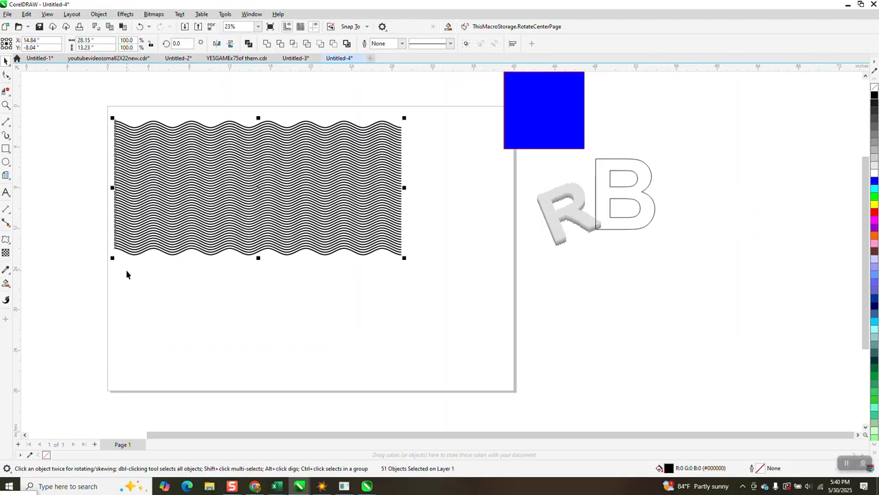
left_click(99, 15)
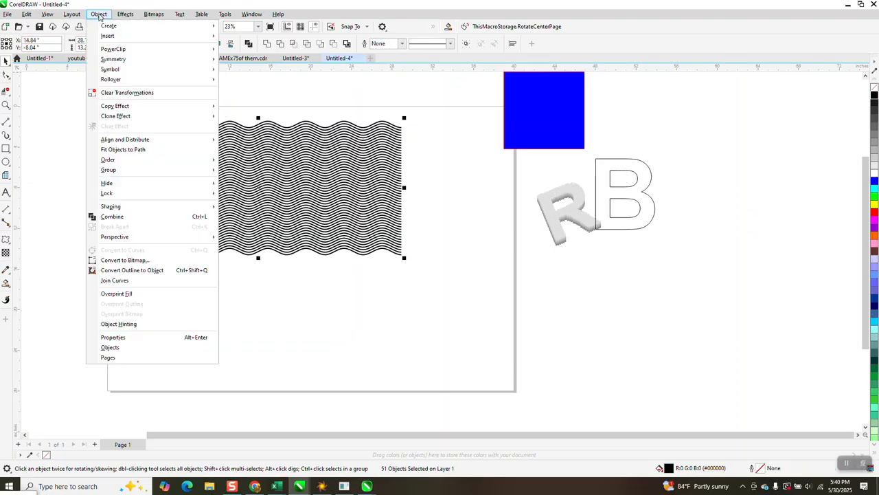
mouse_move(124, 174)
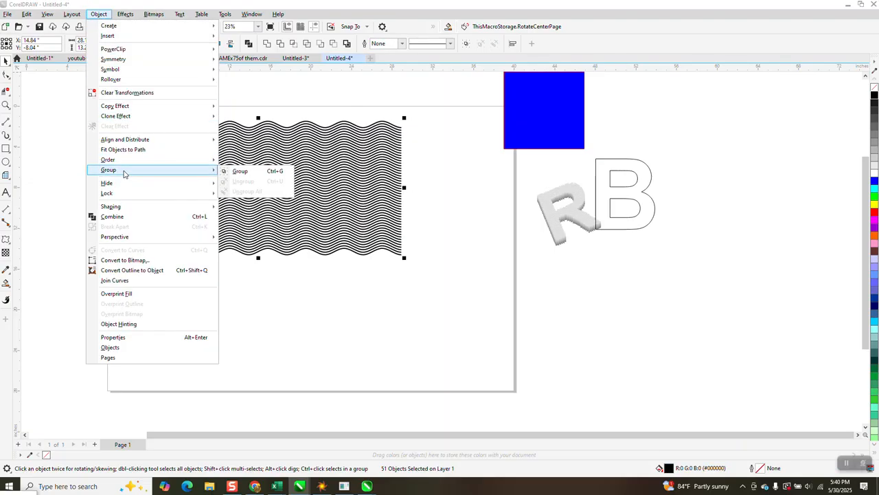
left_click(252, 176)
- Move the letter B beside the waves, then draw a square about 10.1 in wide below the pattern and rotate it 45 degrees
left_click_drag(616, 191, 460, 206)
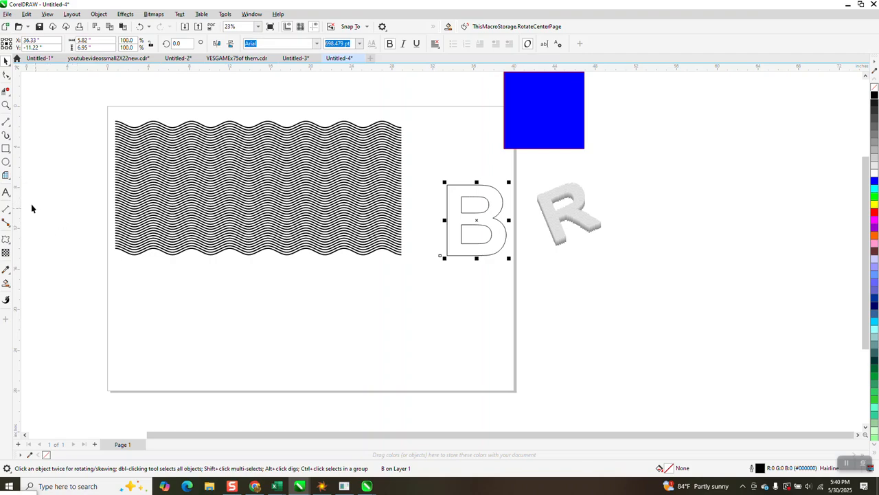
left_click(5, 148)
left_click_drag(421, 262, 314, 369)
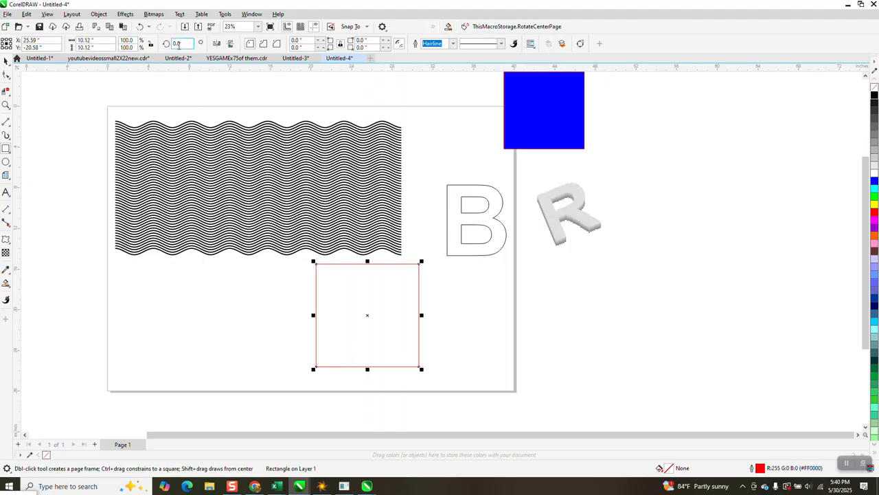
type("45")
key("Return")
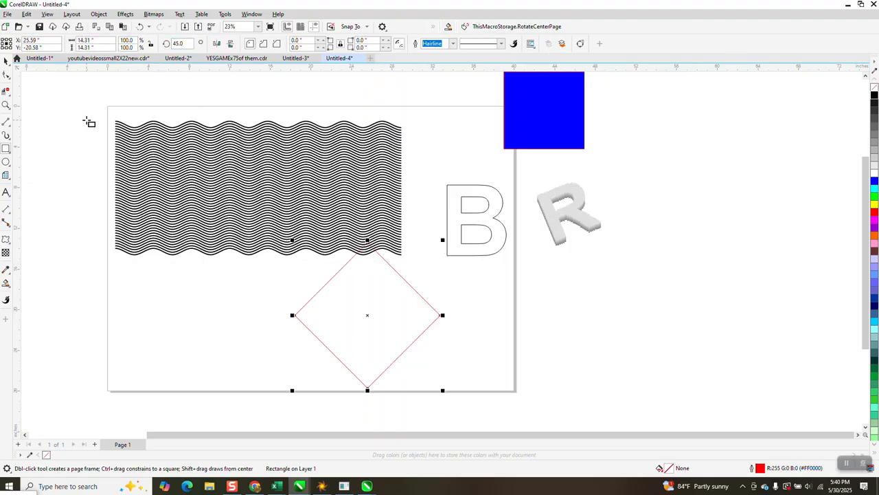
- Shift the wave pattern up clear of the red diamond and place the letter B inside the diamond
left_click(5, 61)
left_click_drag(223, 158, 212, 115)
left_click_drag(465, 204, 358, 303)
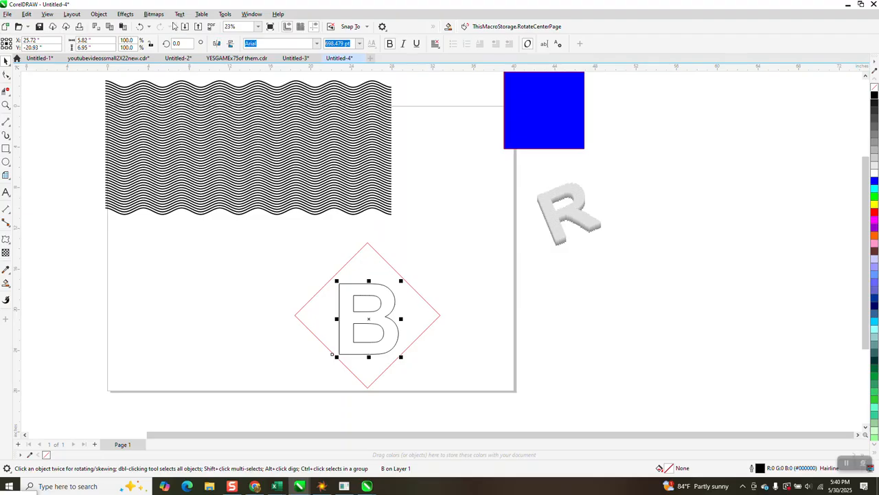
- Add perspective to the letter B and match its four perspective corners to the corners of the red diamond
left_click(97, 15)
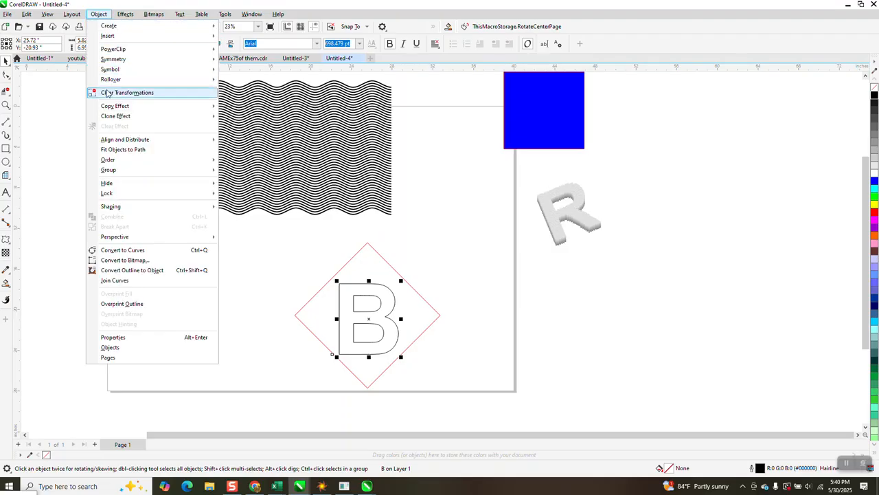
mouse_move(119, 238)
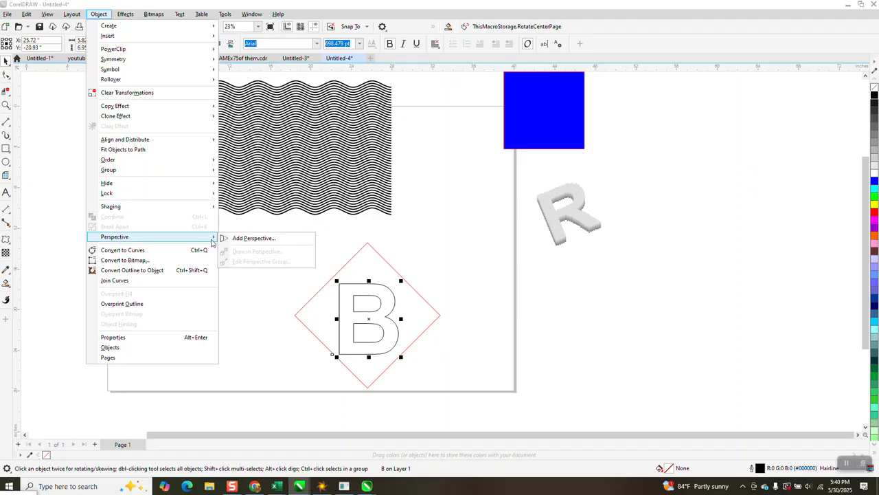
left_click(246, 238)
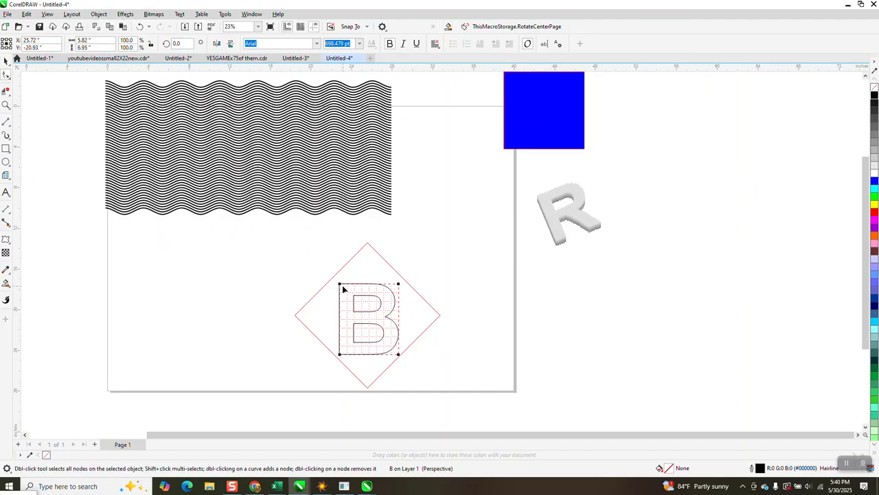
left_click_drag(340, 284, 295, 316)
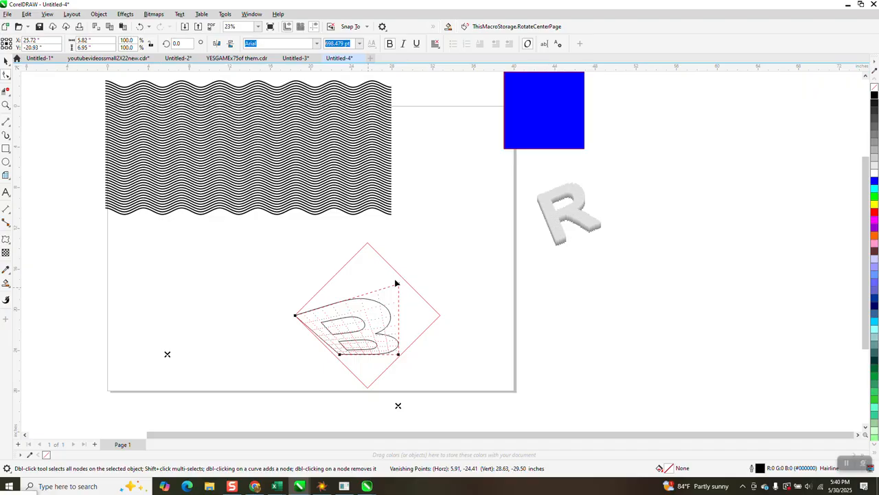
left_click_drag(400, 282, 367, 243)
left_click_drag(398, 354, 440, 316)
left_click_drag(341, 355, 367, 387)
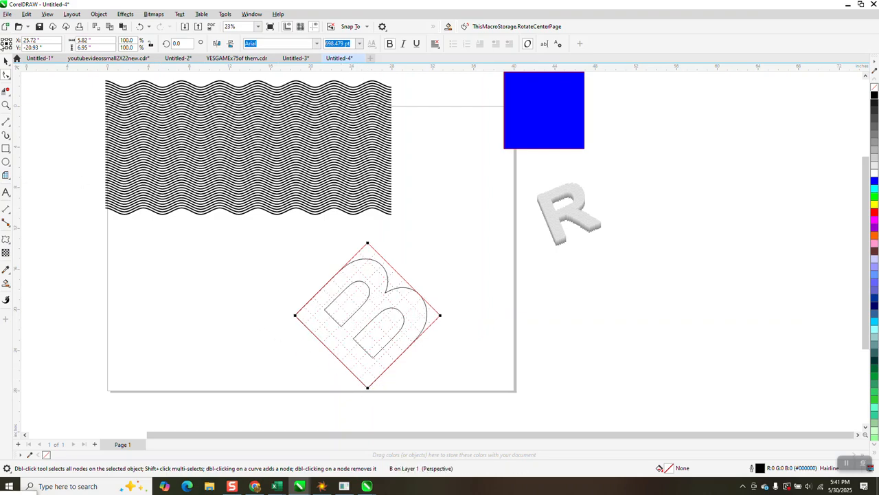
- Delete the red guide diamond and move the slanted letter B onto the wave pattern
left_click(6, 60)
left_click(389, 267)
left_click(389, 268)
left_click(393, 268)
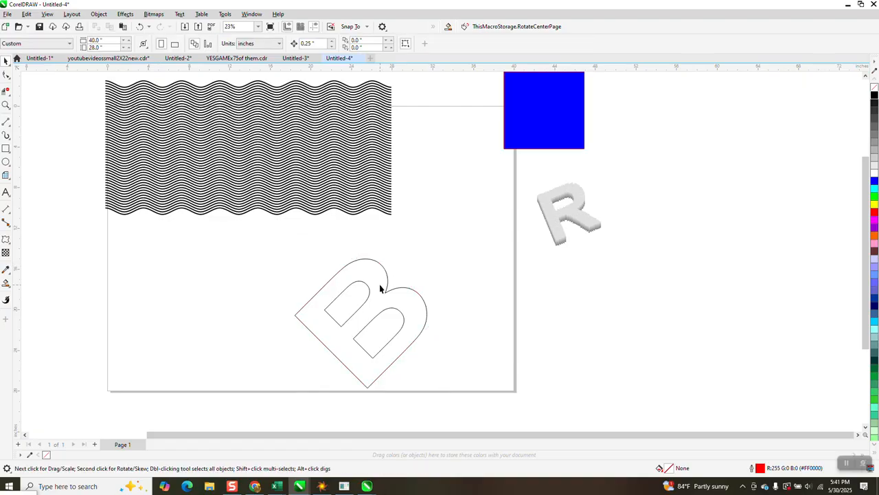
left_click_drag(380, 289, 294, 119)
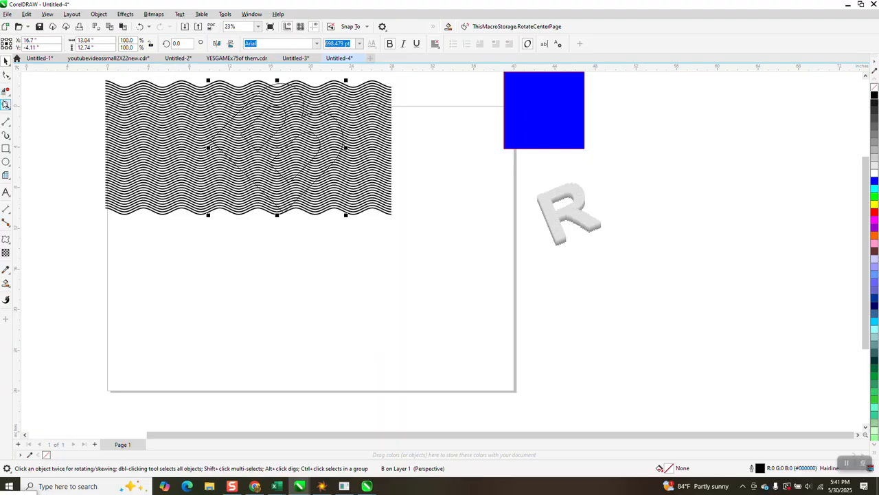
- Scale the slanted B down proportionally to about 11.8 in wide so it fits within the wave pattern
left_click(5, 103)
left_click_drag(115, 77, 487, 267)
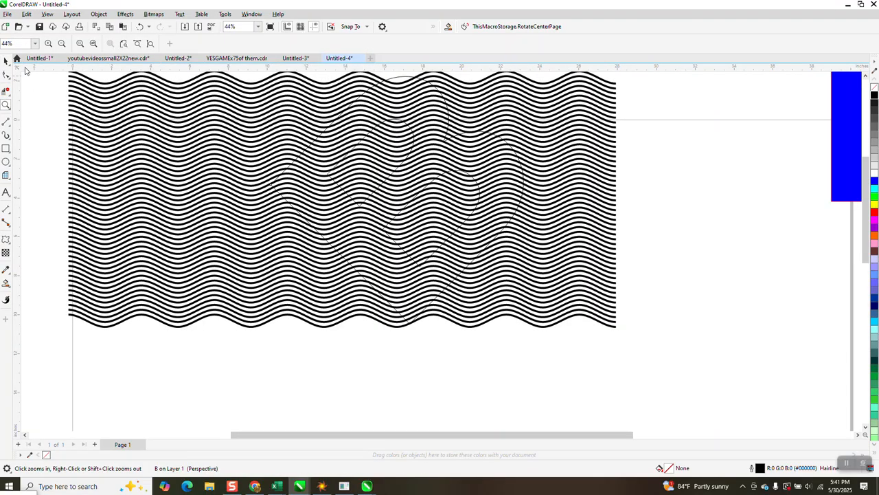
left_click(5, 59)
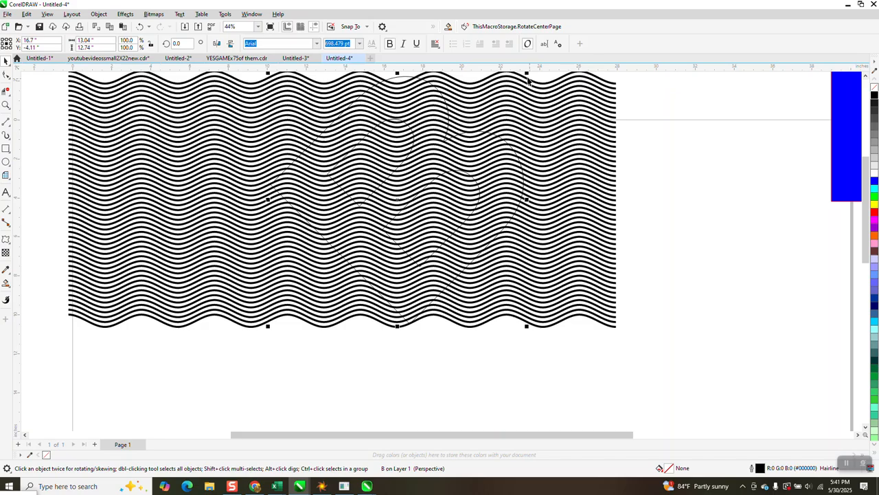
left_click_drag(526, 74, 503, 95)
- Fine-tune the wave group's position so the B's lowest corner falls on the bottom wave
left_click_drag(460, 200, 454, 197)
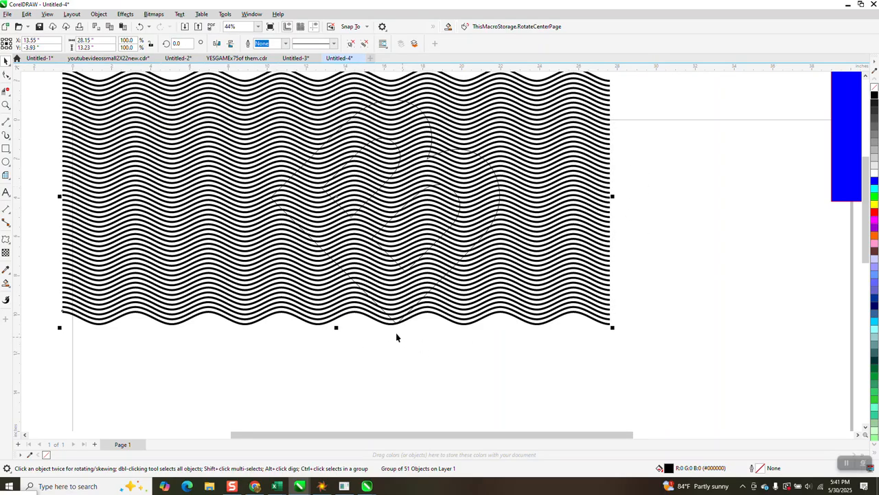
left_click(5, 105)
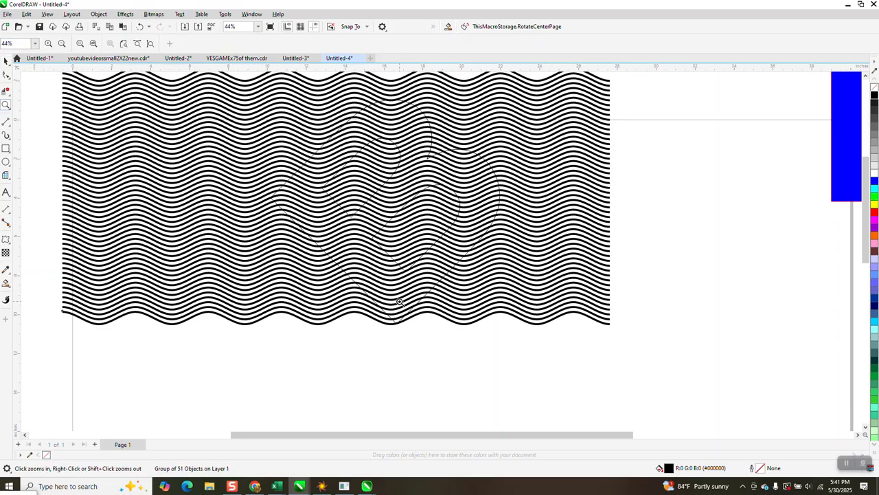
left_click_drag(389, 314, 435, 350)
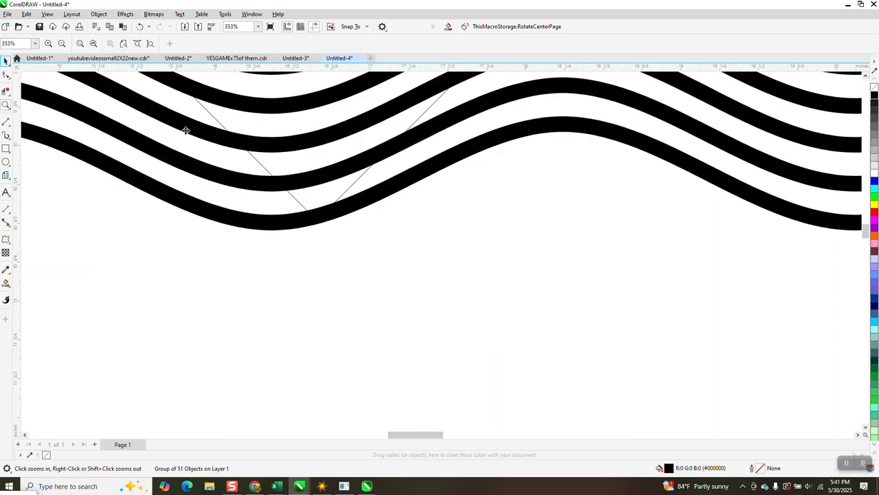
key("space")
mouse_move(321, 224)
left_mouse_down()
mouse_move(317, 204)
mouse_move(321, 222)
left_mouse_up()
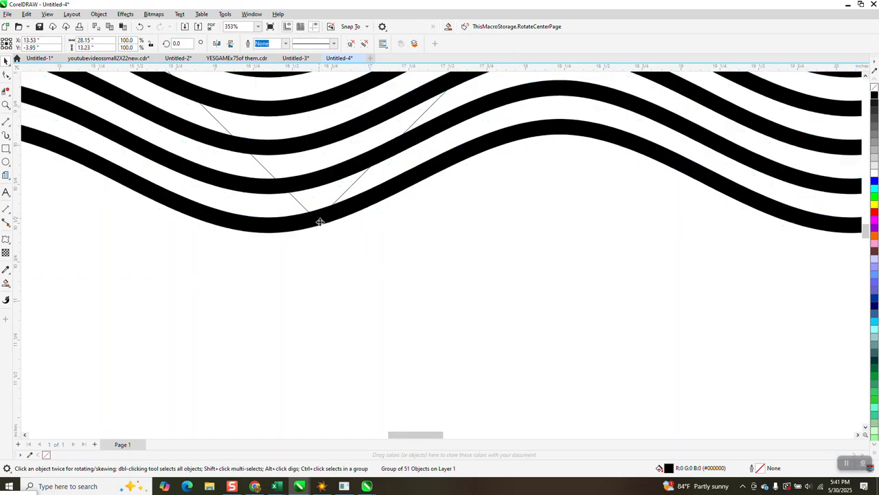
scroll(326, 285, "down", 2)
scroll(326, 285, "down", 3)
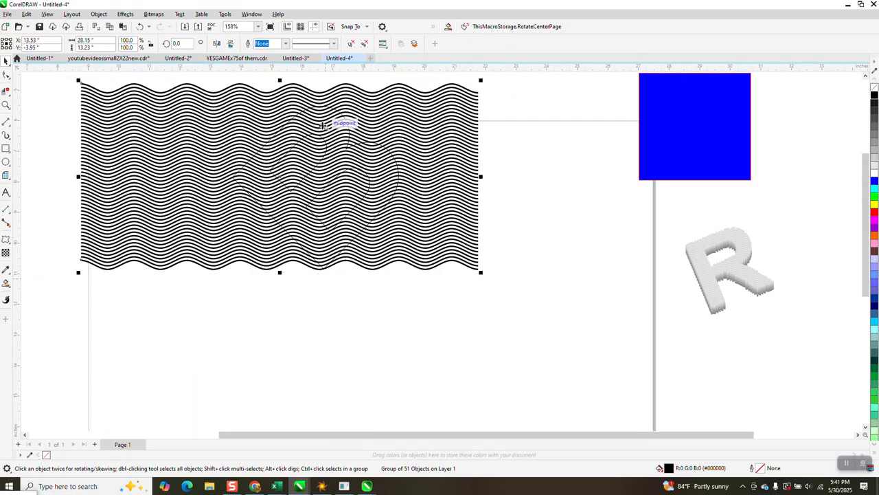
scroll(350, 161, "down", 1)
- Intersect the slanted B with the wave group and move the resulting striped B straight down, clear of the waves
left_click_drag(139, 89, 491, 280)
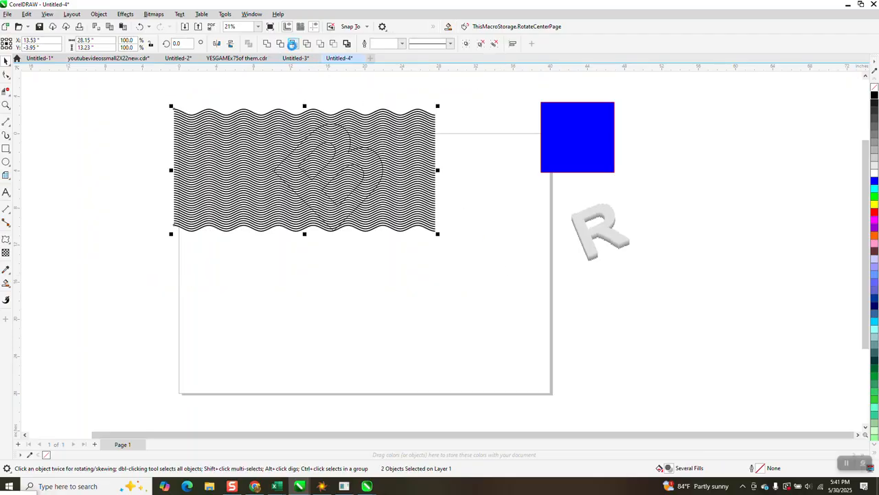
left_click(293, 44)
key("Down")
key("Down")
key("Down")
key("Down")
key("Down")
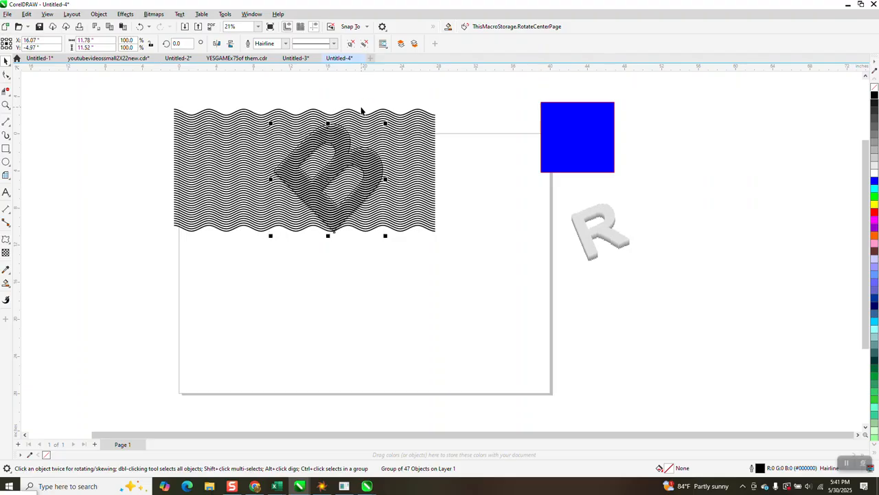
key("Down")
key("Down")
key("Down")
key("Down")
key("Down")
key("Down")
key("Down")
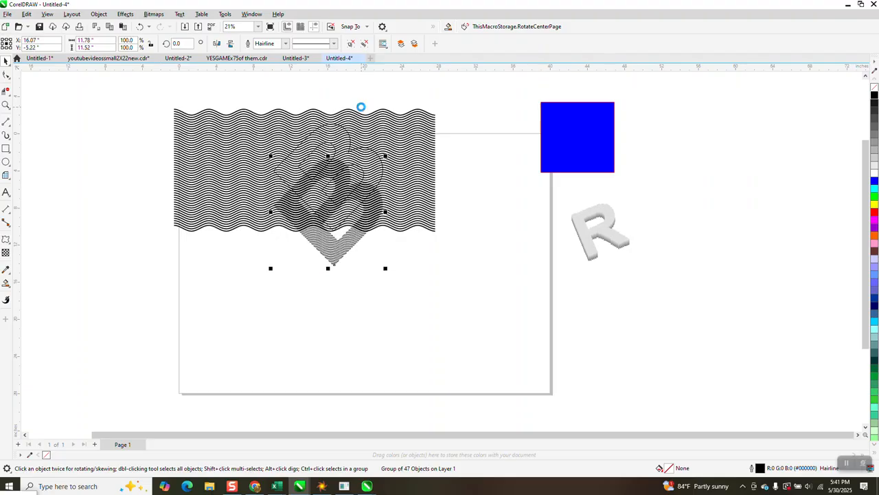
key("Down")
key("Down")
key("Down")
key("Down")
key("Down")
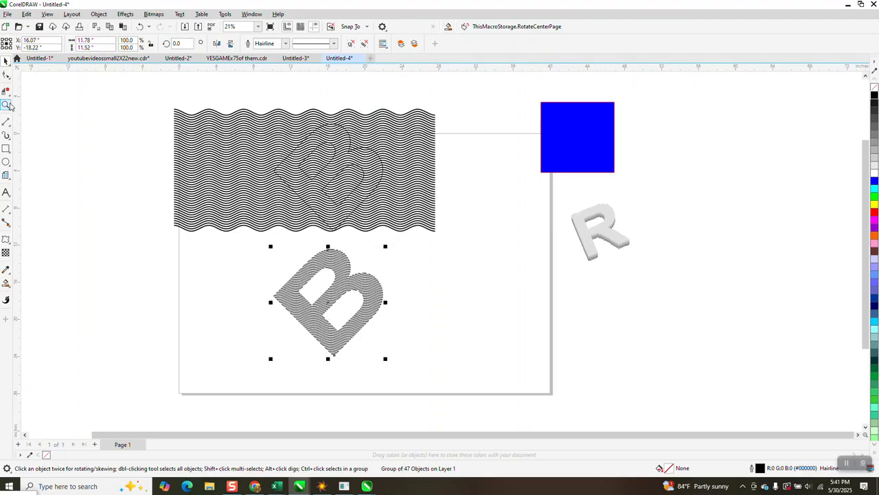
- Fill the striped B with black and remove its outline
left_click(7, 106)
left_click_drag(265, 226, 417, 289)
scroll(416, 241, "down", 5)
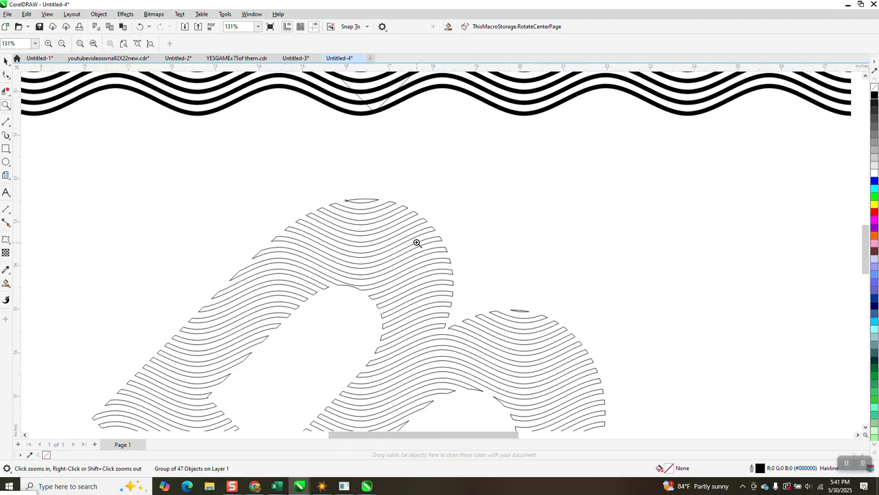
left_click(5, 61)
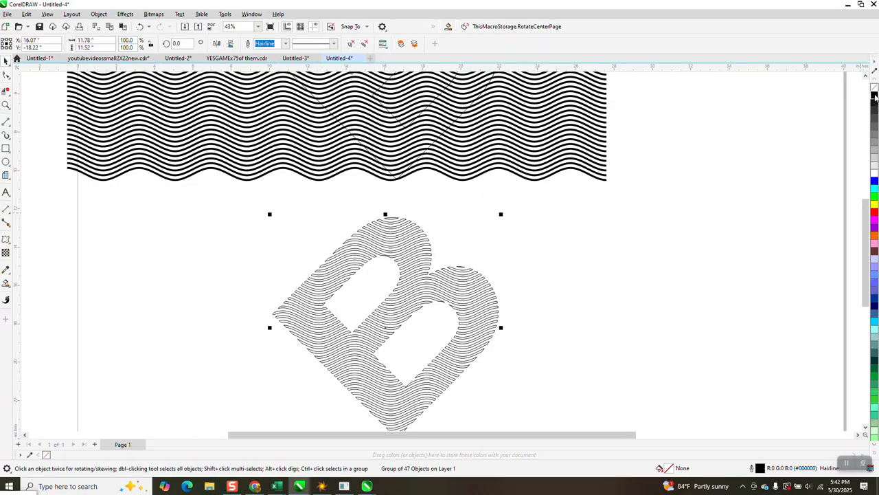
left_click(875, 96)
right_click(875, 87)
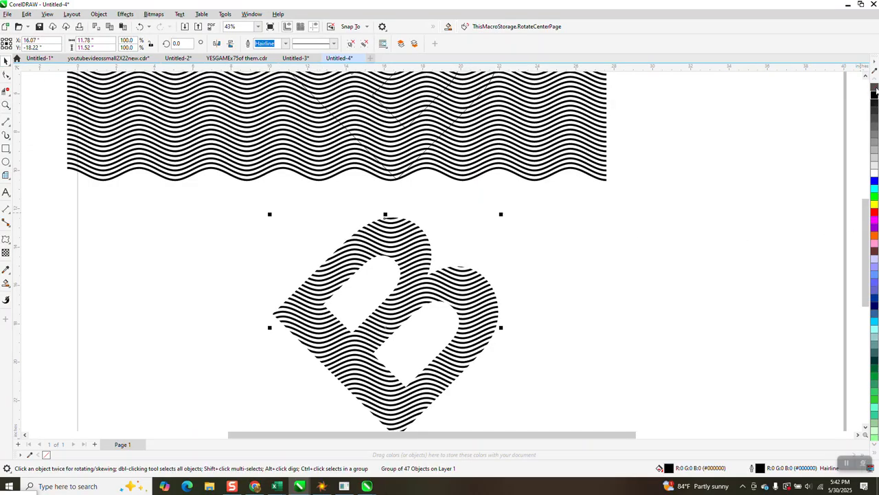
- Move the striped B toward the page's right side and scale it proportionally to about 85% of its size
scroll(463, 190, "down", 2)
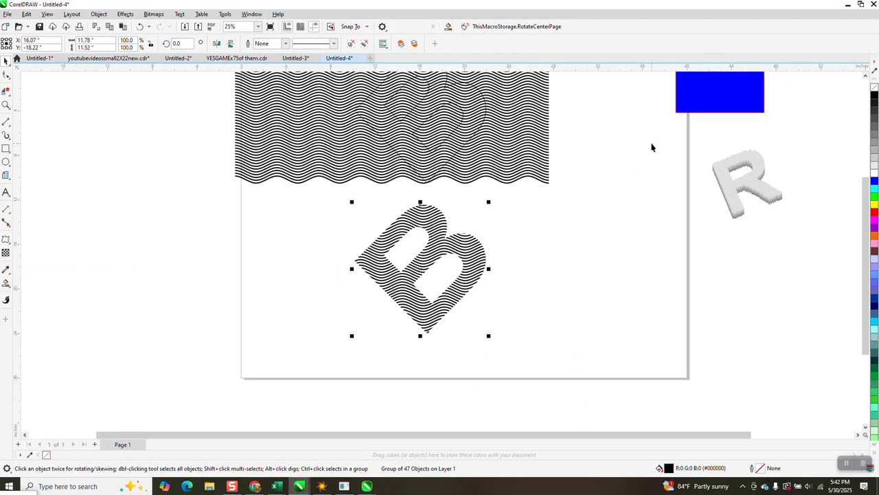
left_click_drag(483, 245, 592, 247)
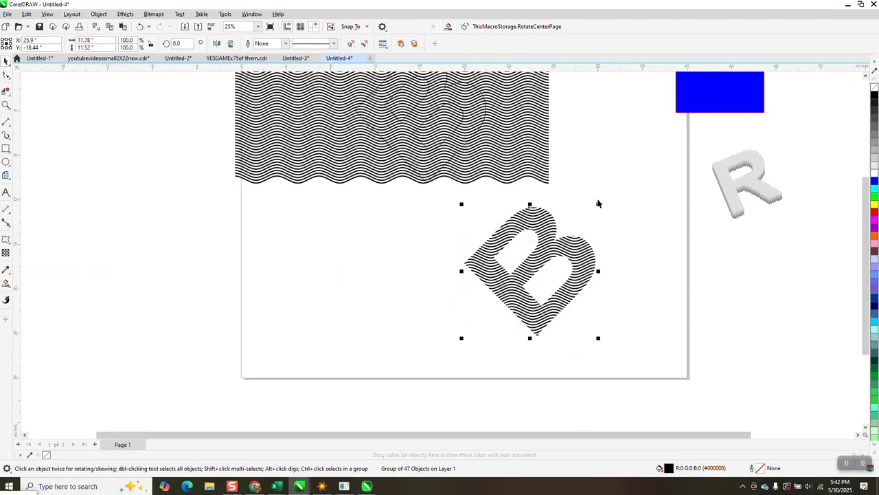
left_click_drag(589, 210, 581, 218)
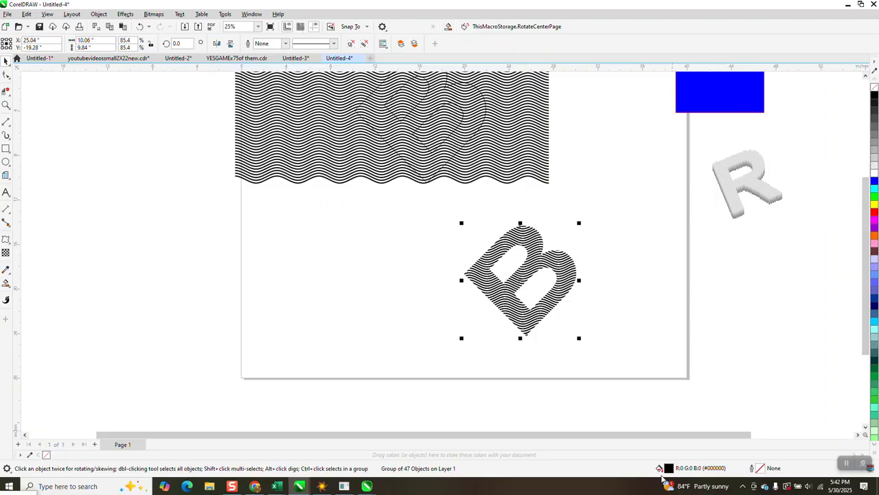
- Make a light gray (RGB 179) copy of the striped B and offset it 0.75 in above the black one
left_click(874, 149)
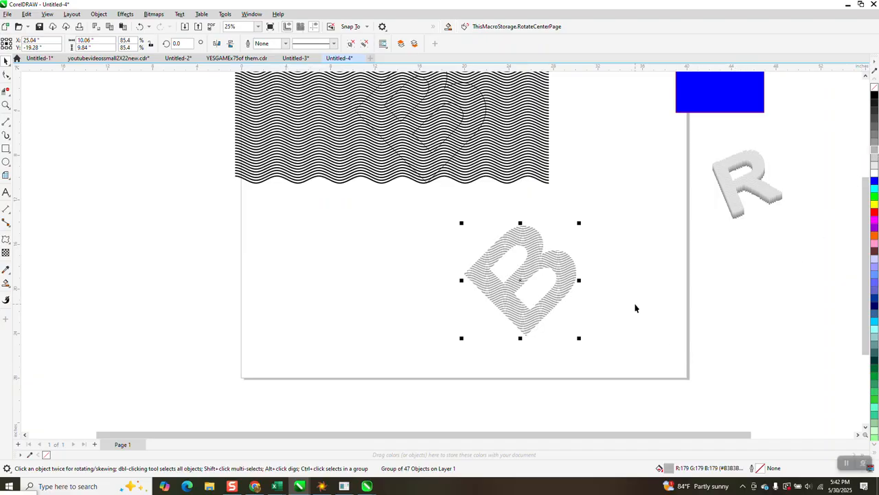
key("Up")
key("Up")
key("Up")
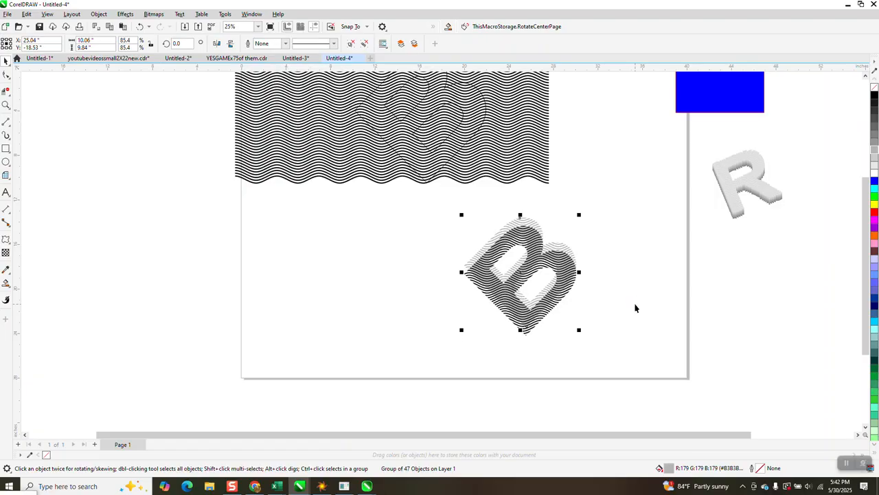
- Select the gray and black striped Bs together and blend them with 99 steps
key("z")
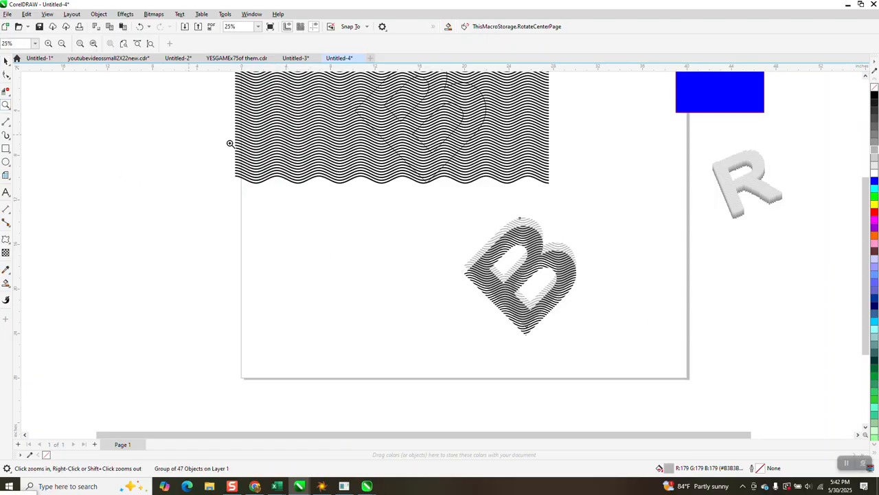
left_click_drag(476, 207, 577, 284)
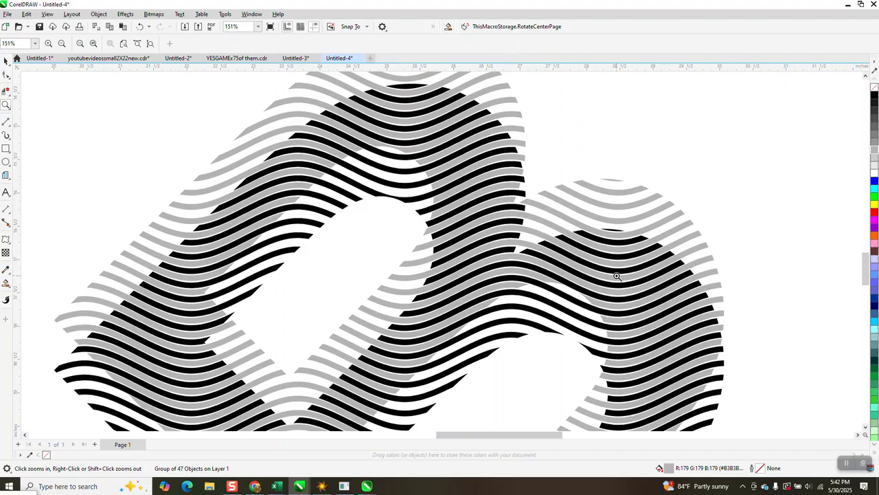
right_click(653, 264)
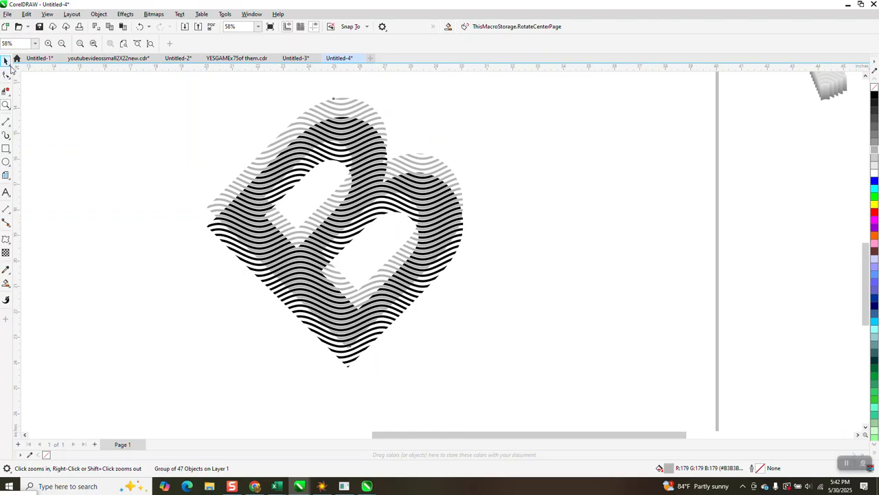
left_click(6, 62)
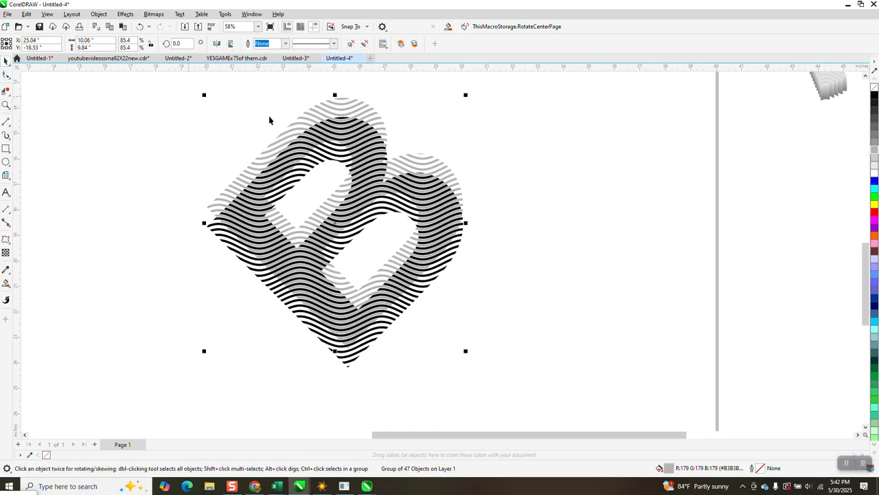
left_click_drag(186, 86, 574, 399)
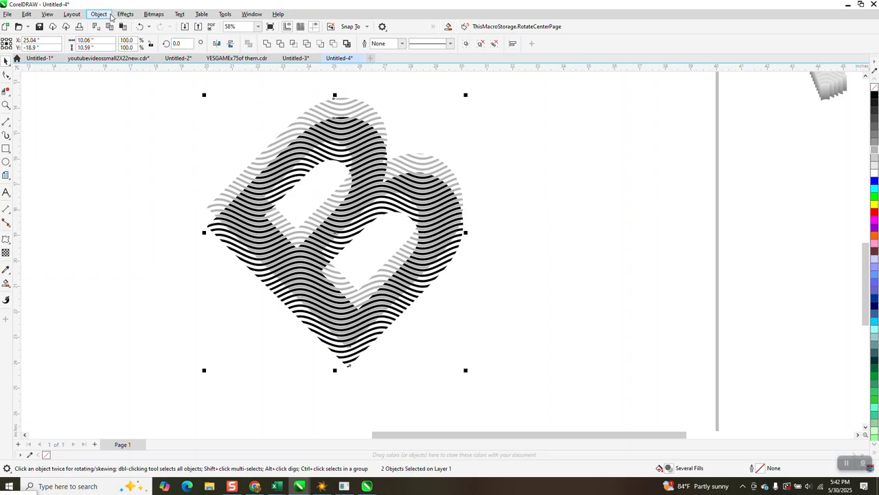
left_click(125, 14)
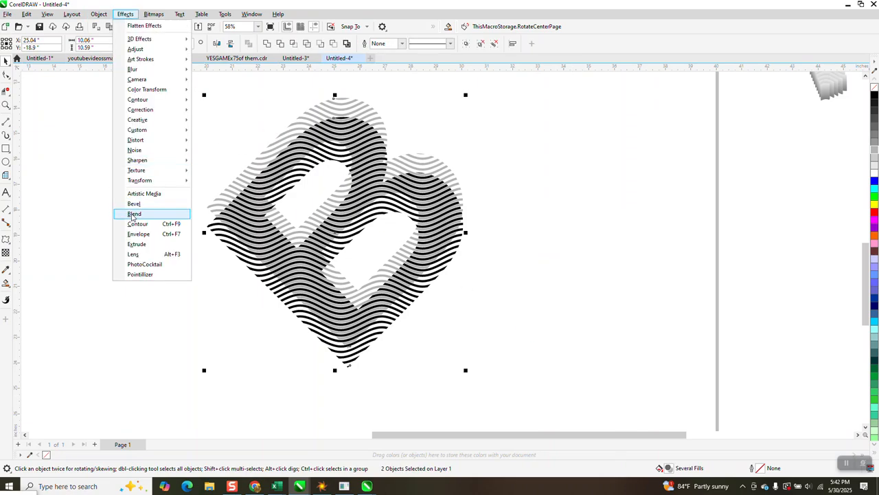
left_click(134, 215)
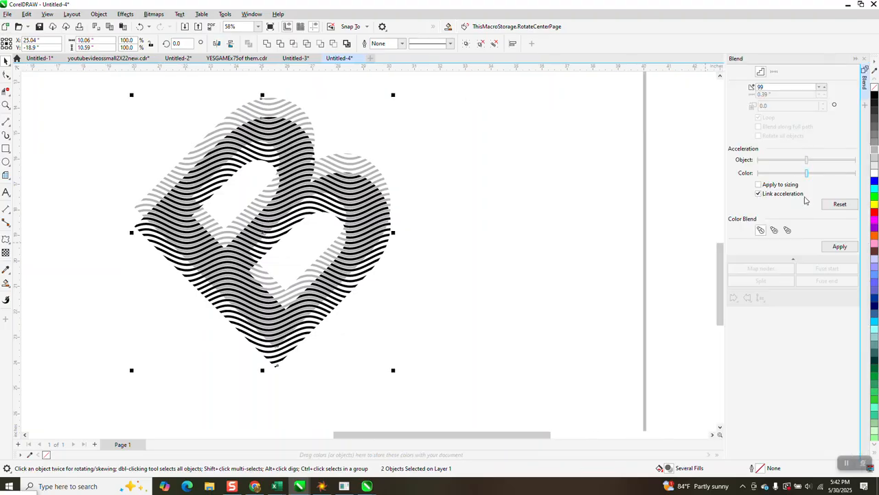
left_click(839, 246)
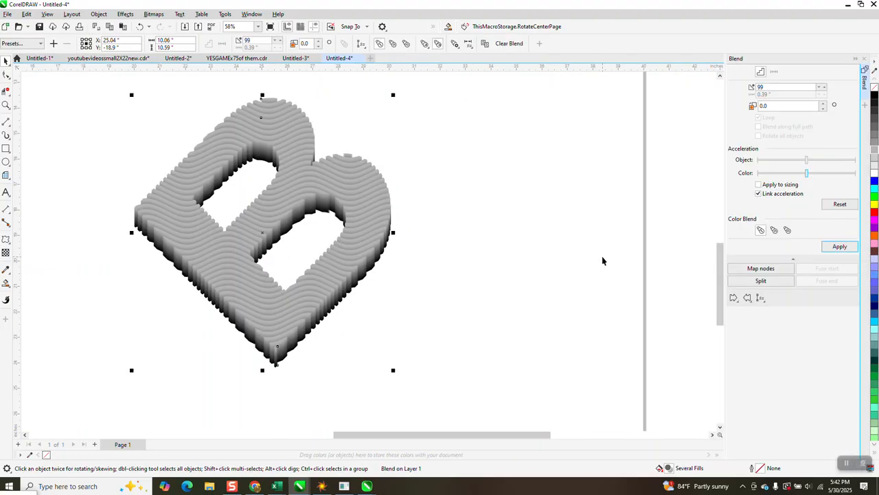
- Draw a rectangle about 17.1 by 11.92 in around the blended B, fill it blue and send it to the back of the page
scroll(507, 260, "down", 3)
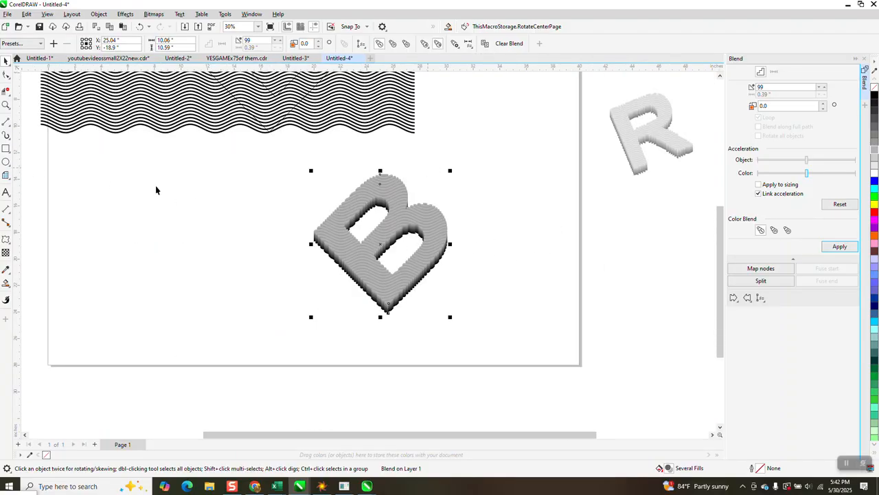
left_click(5, 149)
left_click_drag(281, 162, 509, 321)
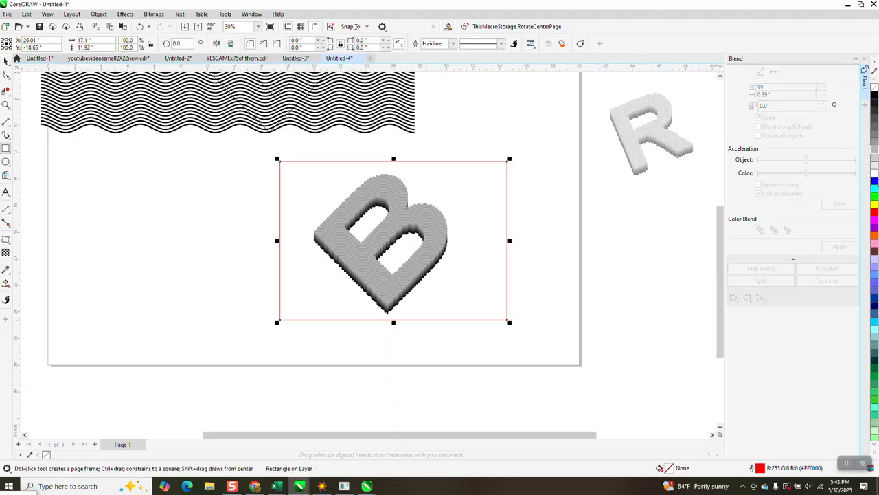
left_click(875, 182)
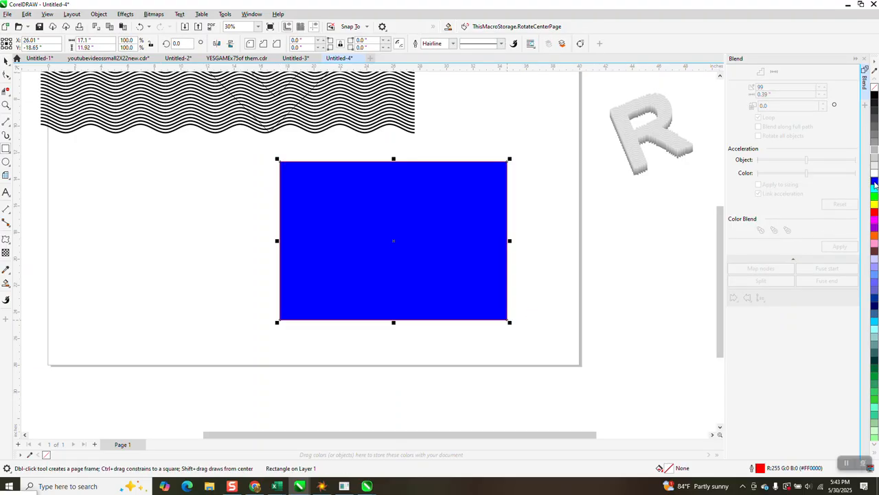
left_click(99, 14)
mouse_move(138, 159)
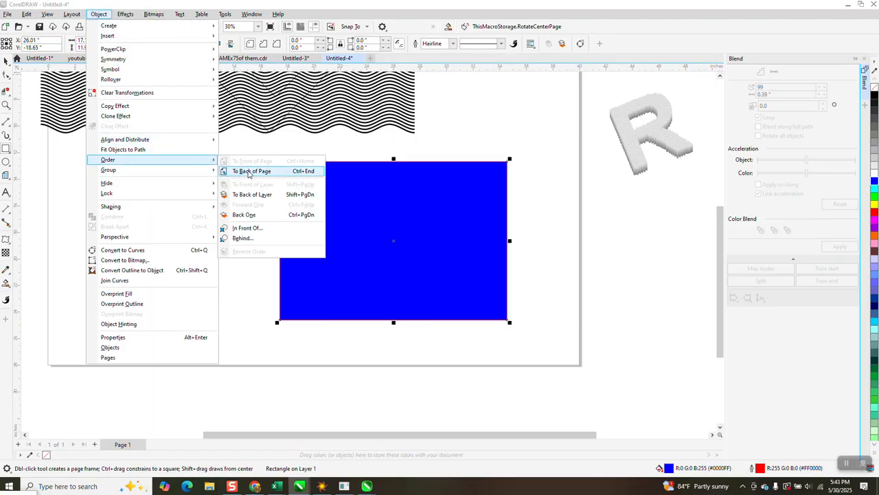
left_click(244, 170)
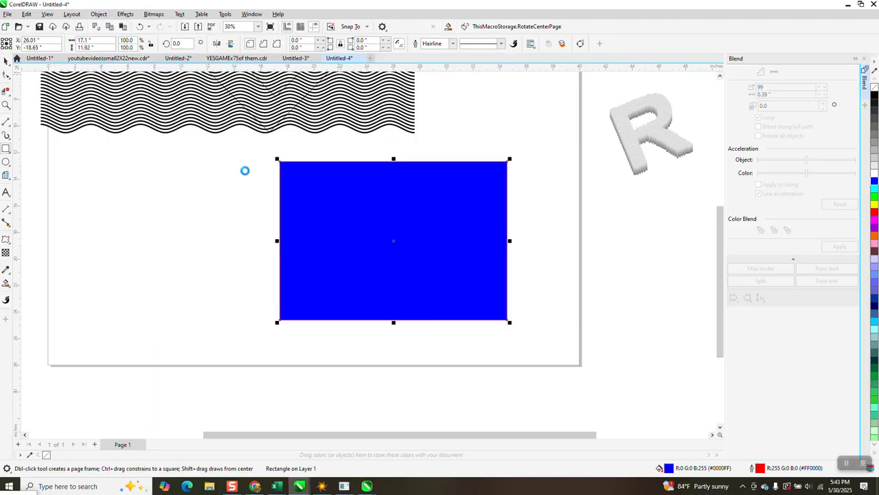
- Inspect the blended B's edges up close, and undo the blue backdrop rectangle and the 99-step blend
left_click(6, 105)
left_click_drag(302, 179, 465, 303)
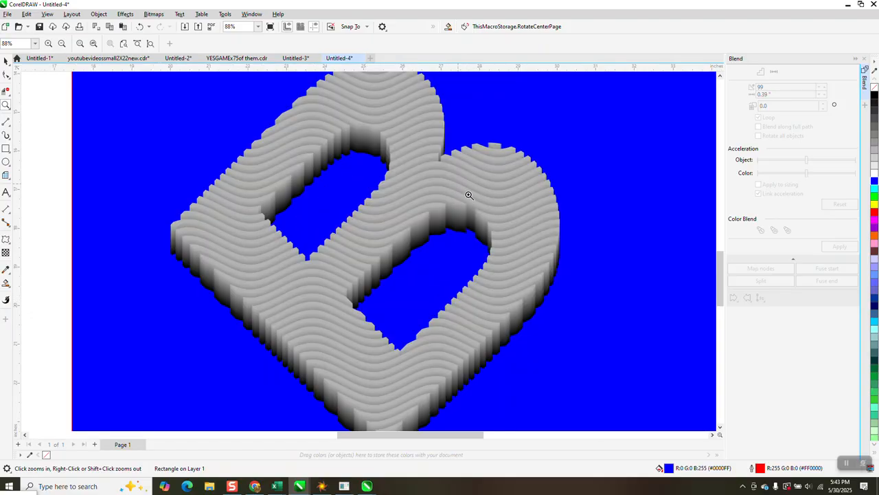
left_click_drag(460, 184, 516, 228)
scroll(352, 149, "down", 3)
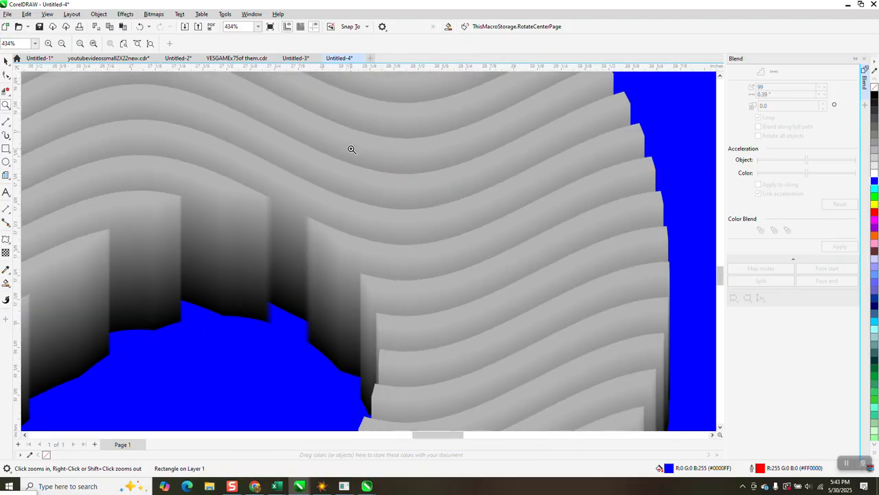
scroll(312, 209, "down", 3)
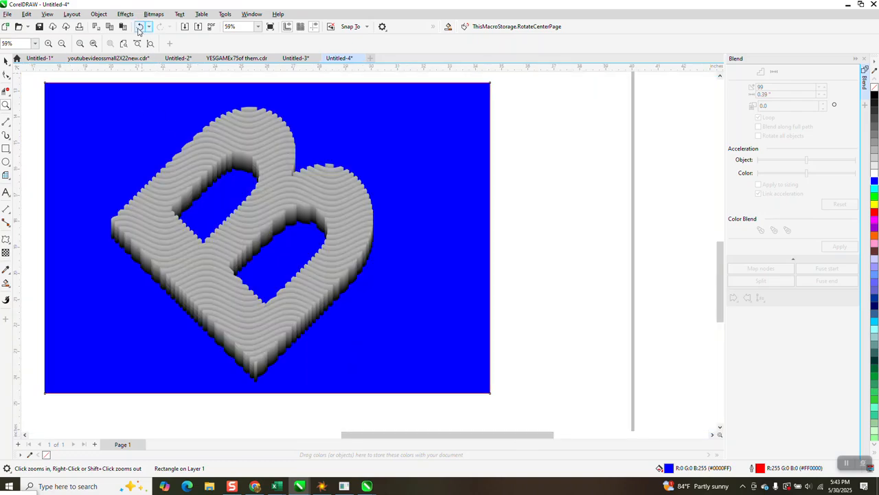
left_click(139, 26)
left_click(140, 27)
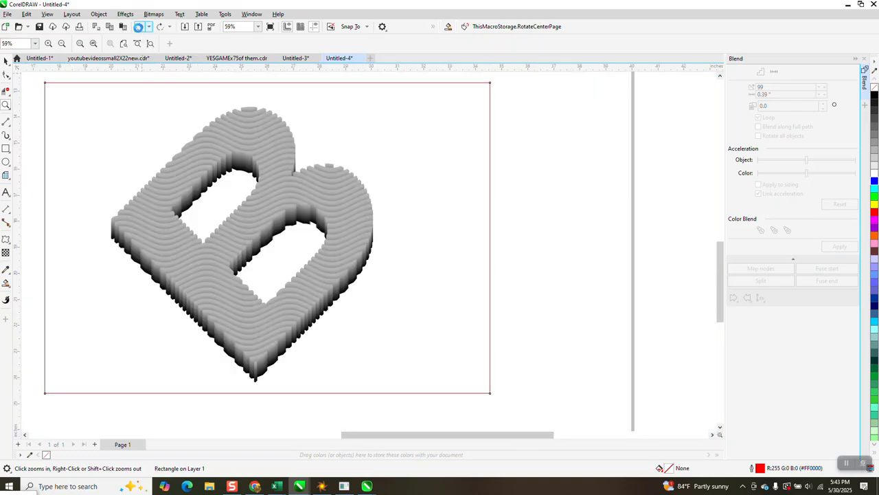
left_click(140, 29)
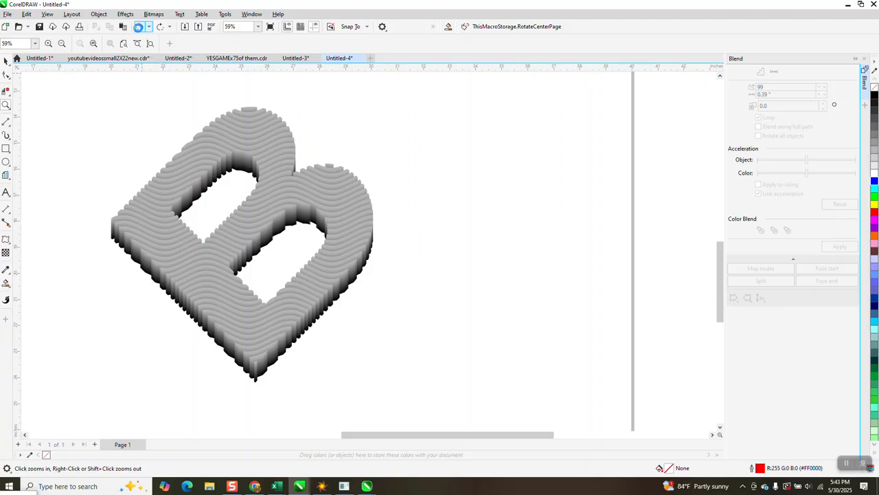
- Blend the gray and black striped Bs with 400 steps
double_click(799, 90)
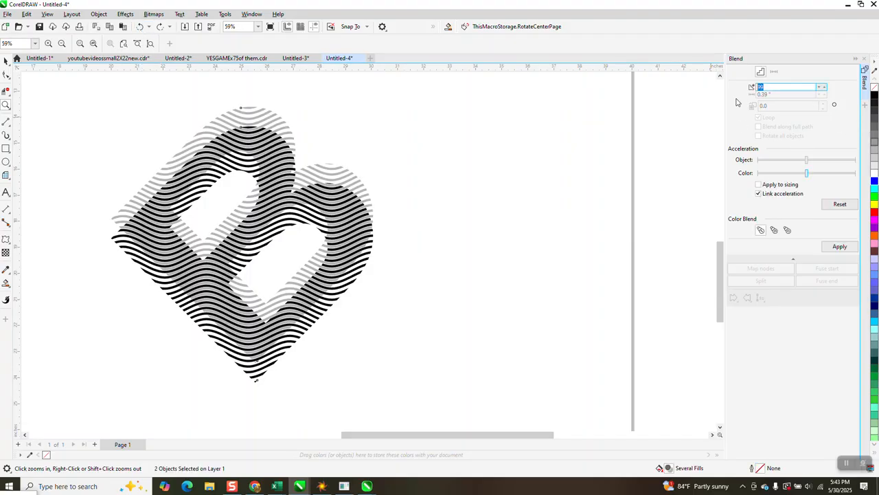
left_click(826, 246)
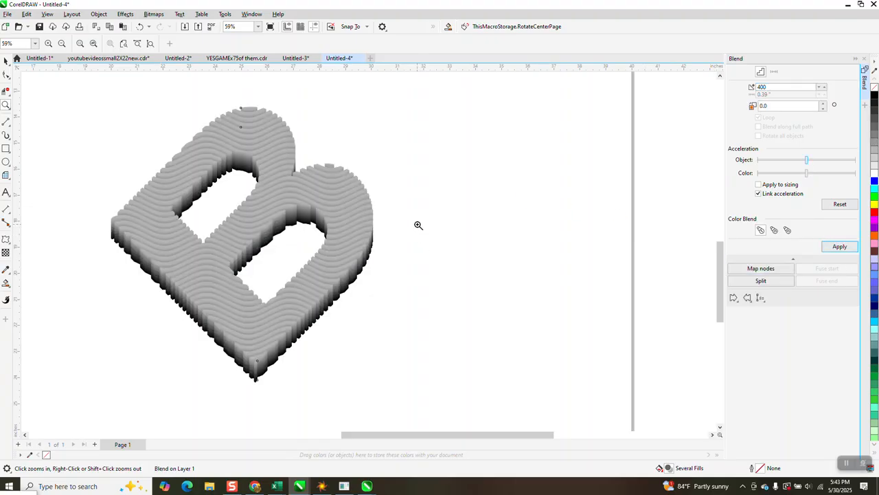
scroll(418, 224, "down", 2)
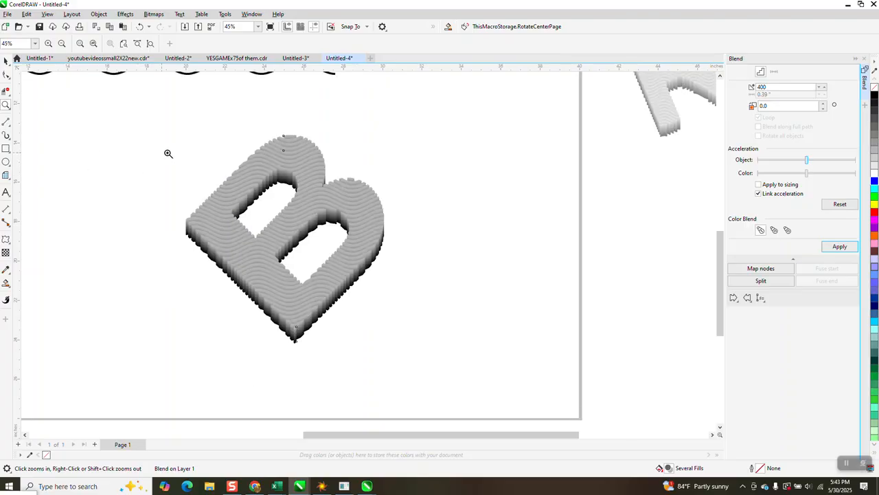
- Recolor the gray striped B on top of the blend to a lighter gray, RGB 230, and deselect it
scroll(389, 214, "up", 5)
scroll(363, 135, "down", 2)
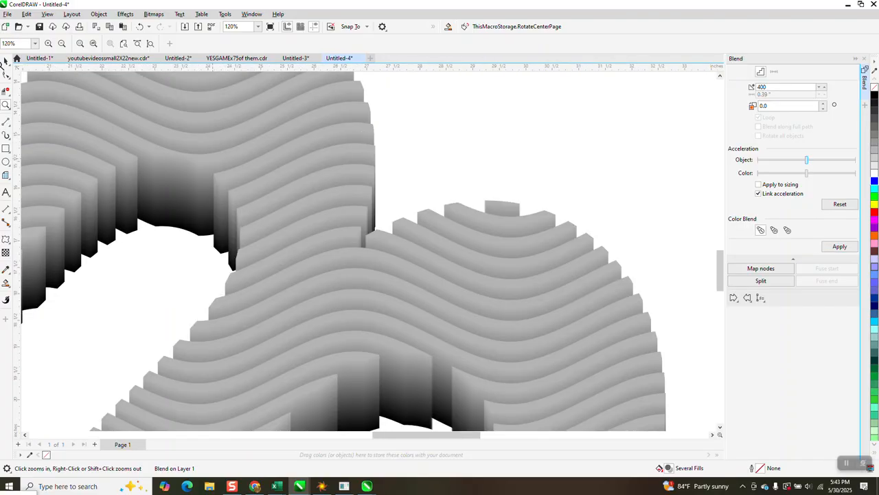
key("space")
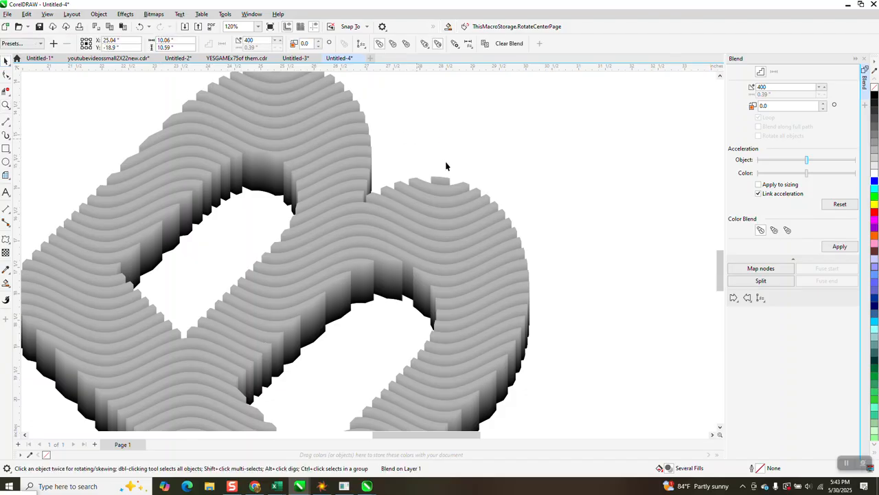
left_click(446, 172)
left_click(444, 179)
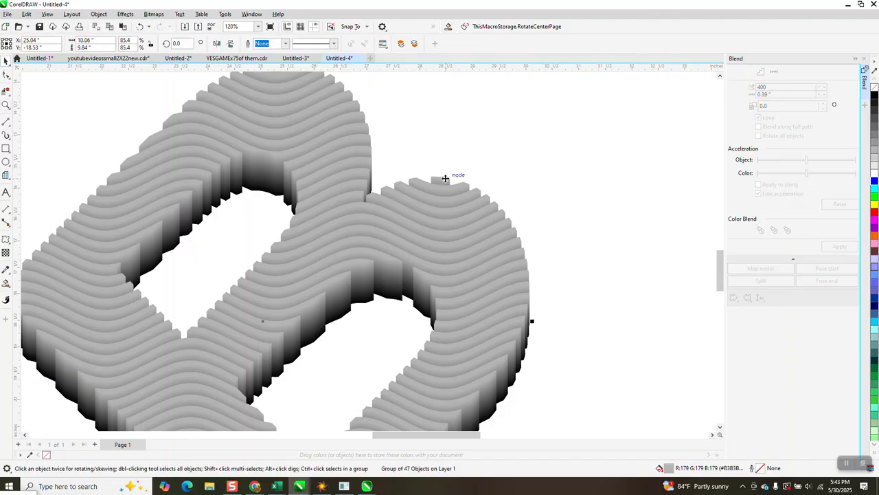
left_click(874, 166)
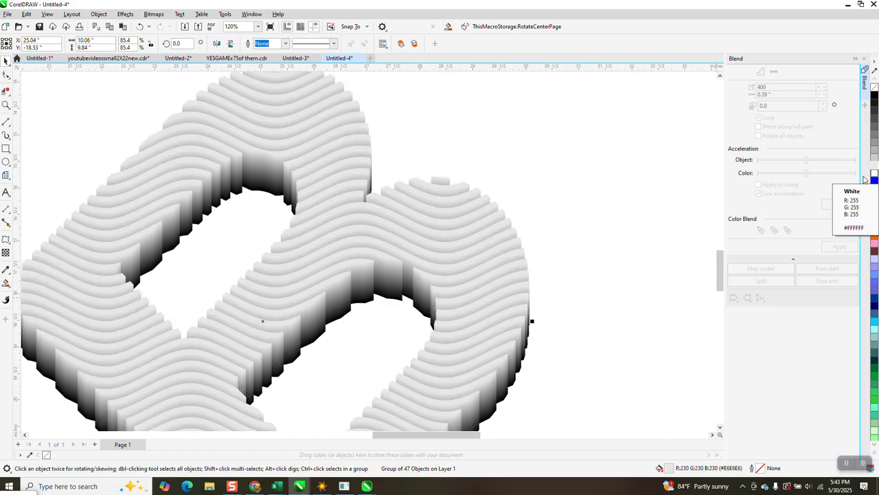
scroll(550, 156, "down", 2)
left_click(542, 156)
- Draw a blue-filled rectangle about 13.46 by 10.89 in around the blended B and send it to the back of the page
scroll(542, 156, "down", 1)
left_click(6, 149)
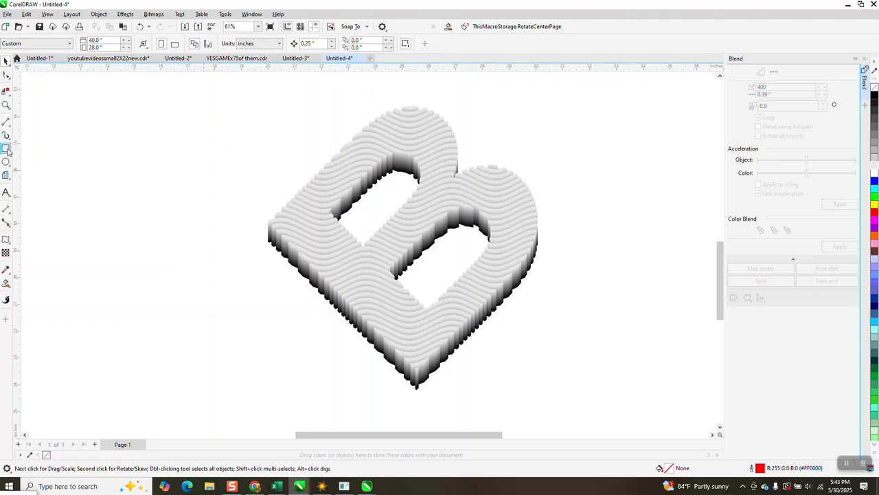
left_click_drag(234, 102, 594, 395)
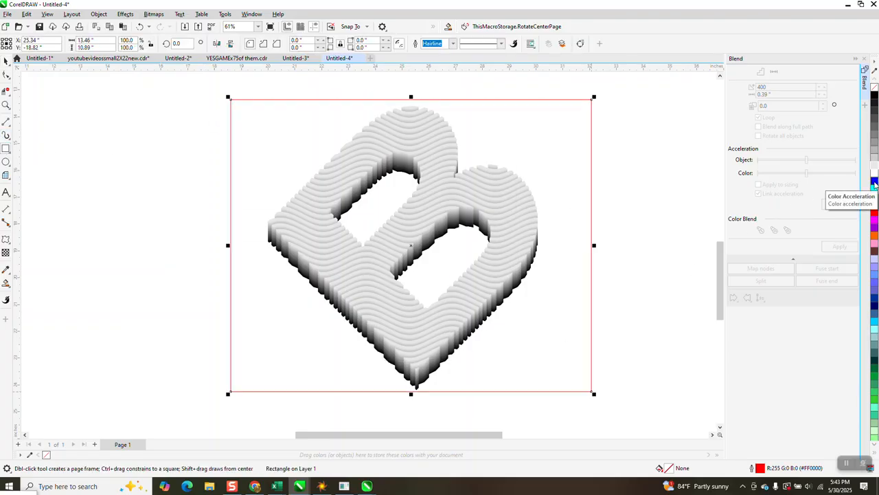
left_click(875, 181)
left_click(101, 14)
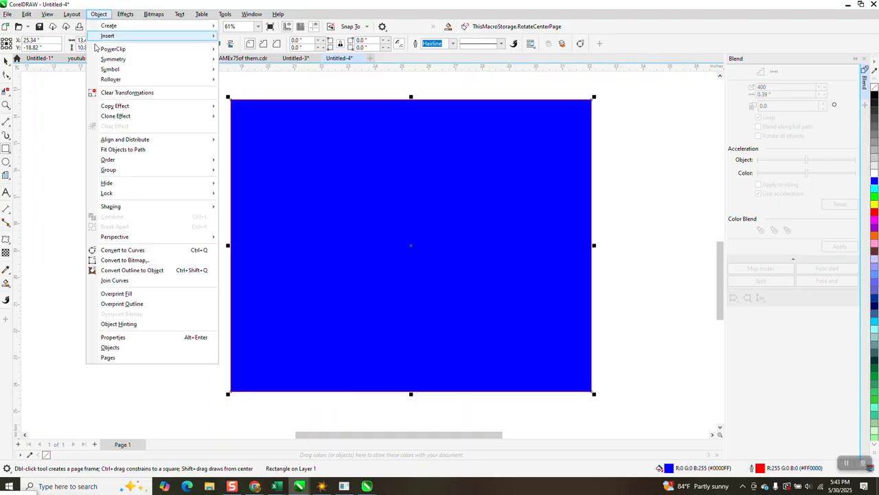
mouse_move(108, 163)
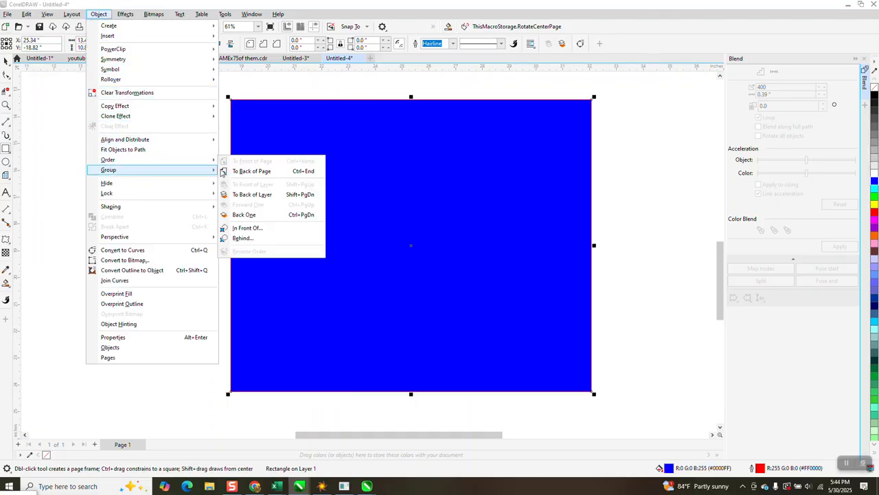
left_click(228, 171)
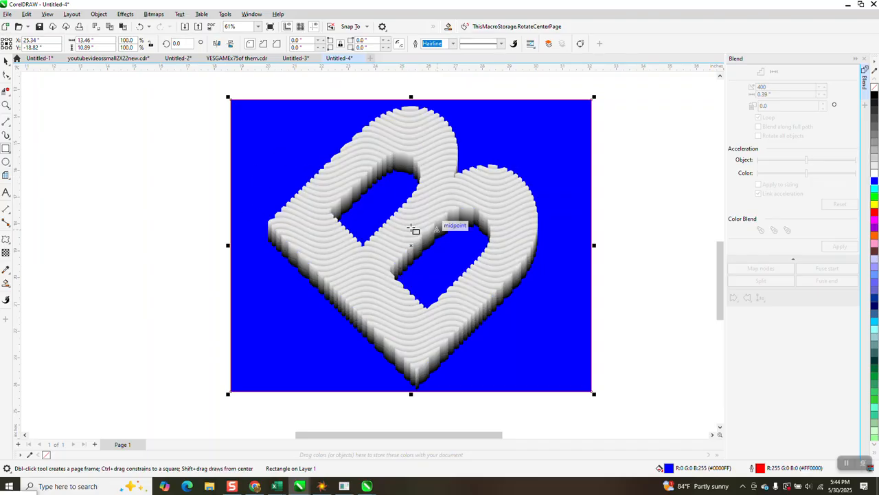
- Examine the blended B's wavy edges and shading against the blue background at close range
left_click(6, 105)
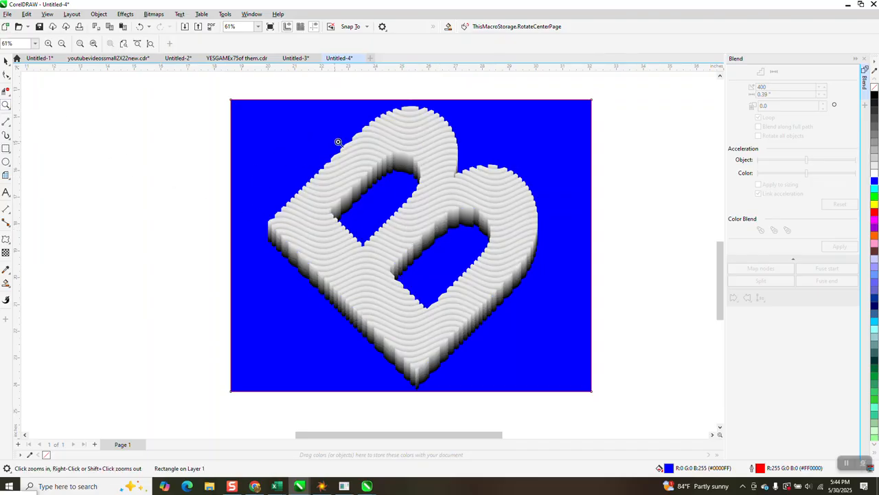
left_click_drag(338, 141, 402, 183)
scroll(354, 143, "down", 2)
scroll(268, 132, "down", 1)
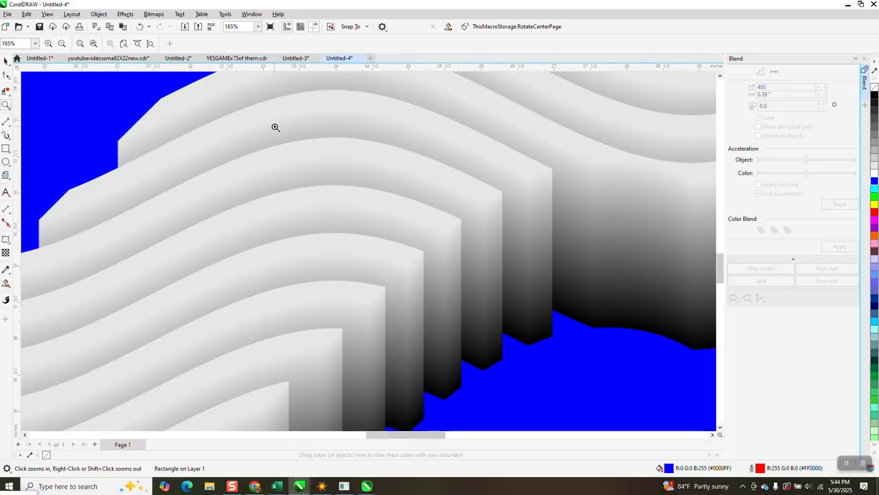
scroll(297, 149, "down", 1)
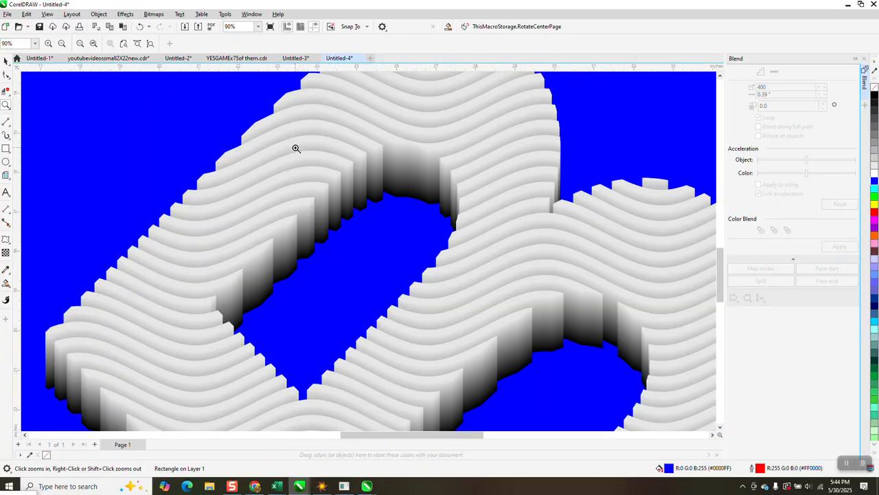
scroll(296, 148, "down", 1)
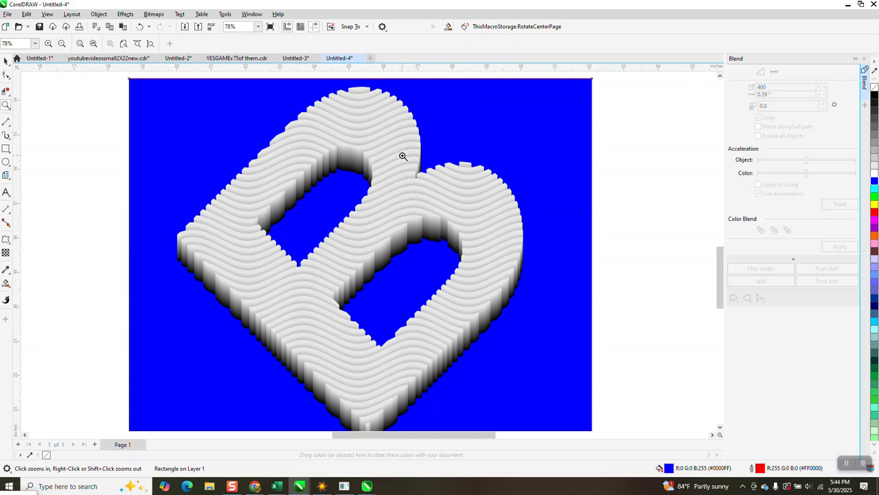
left_click_drag(362, 154, 463, 208)
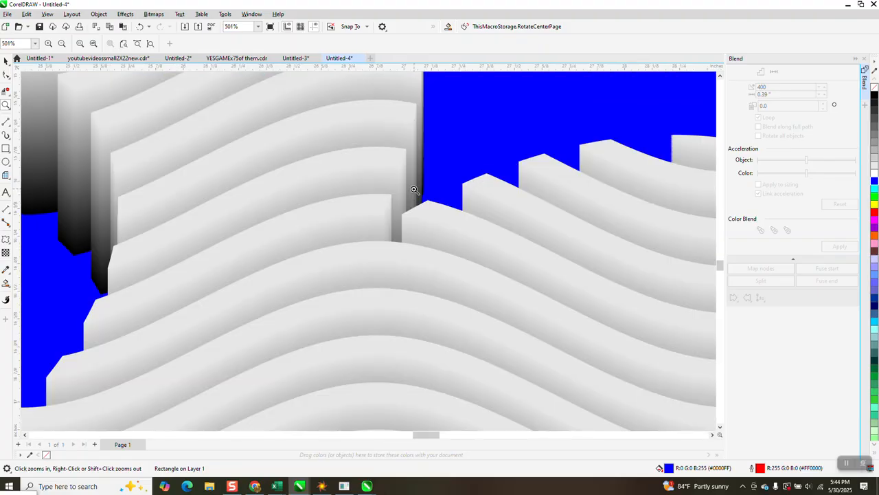
right_click(355, 174)
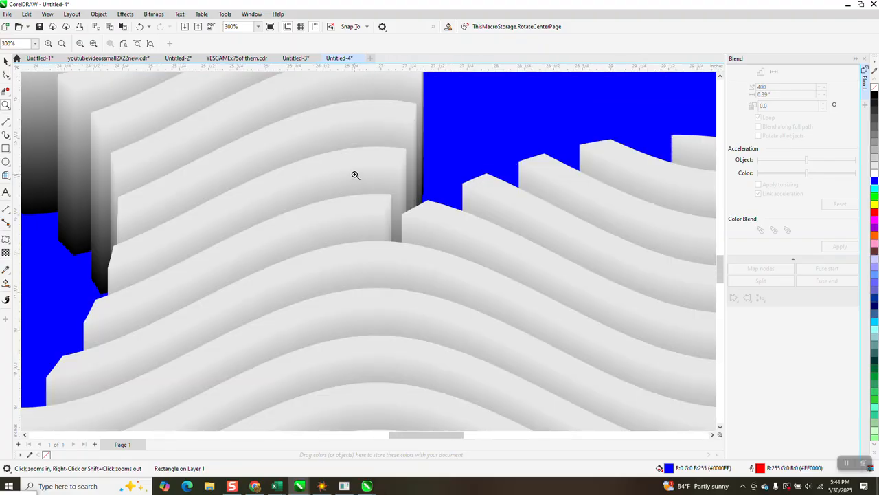